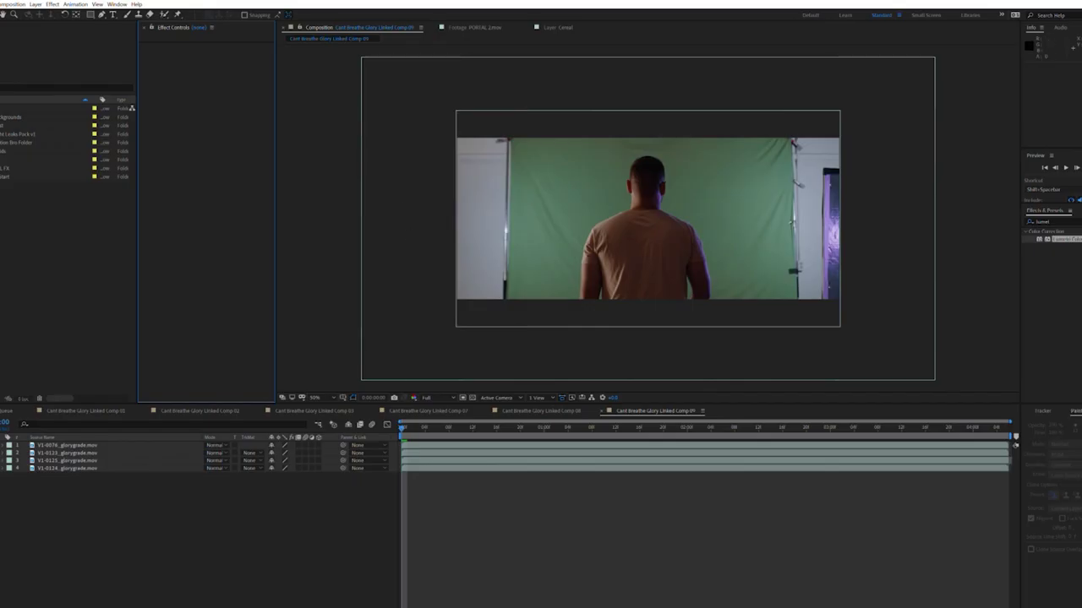
- Rename the top green-screen footage layer with the actor's first name
key(Return)
text(Chris)
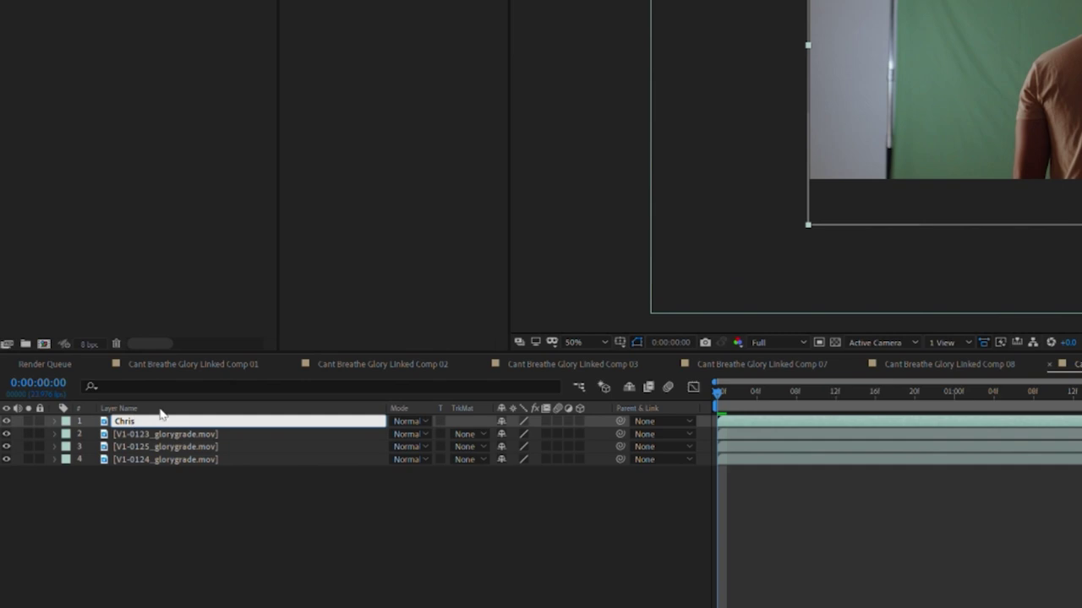
key(Return)
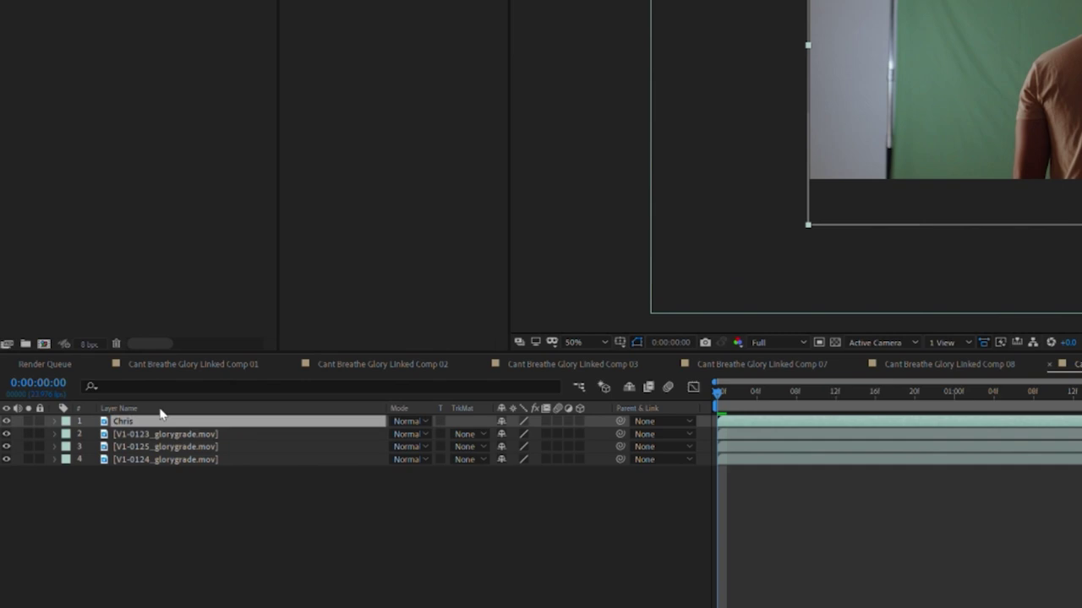
- Rename the V1-0123_glorygrade.mov layer as COUCH
click(169, 434)
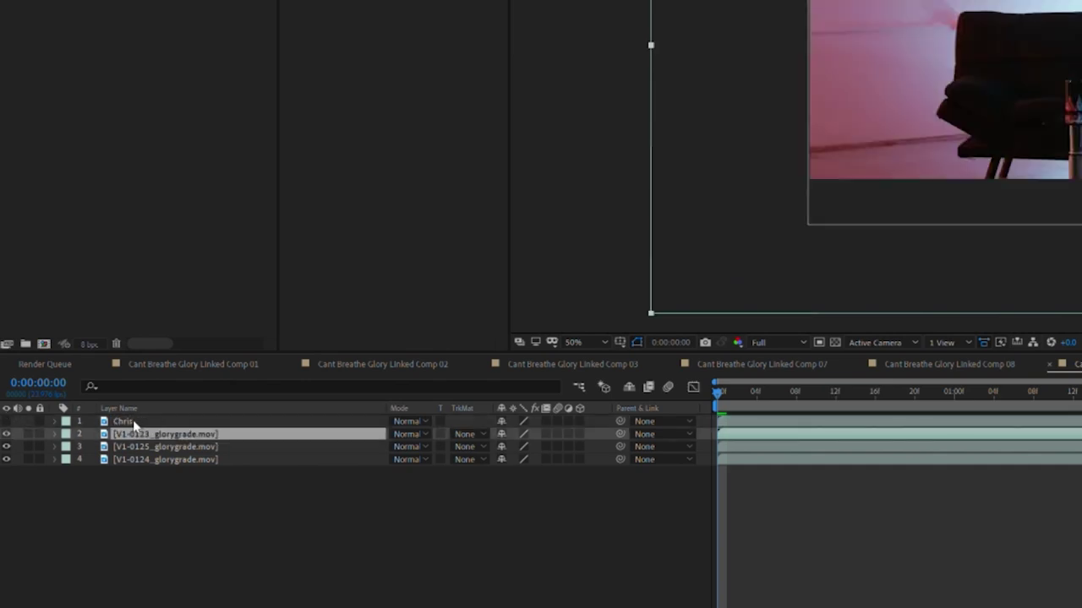
key(Return)
text(COU)
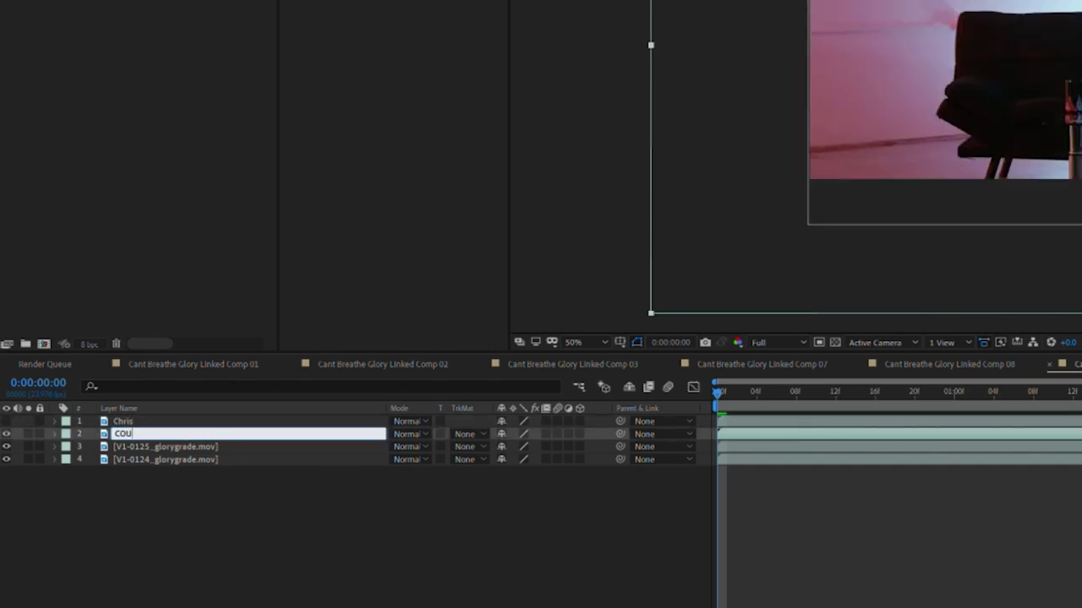
text(CH)
key(Return)
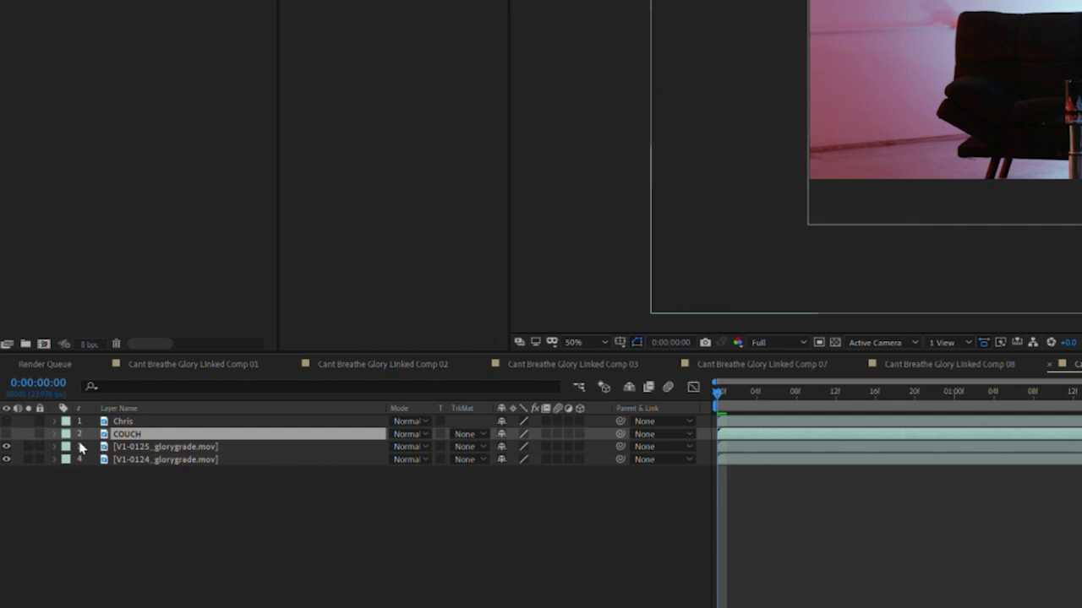
- Rename the V1-0125_glorygrade.mov layer as CROWD
click(80, 448)
key(Return)
text(CROW)
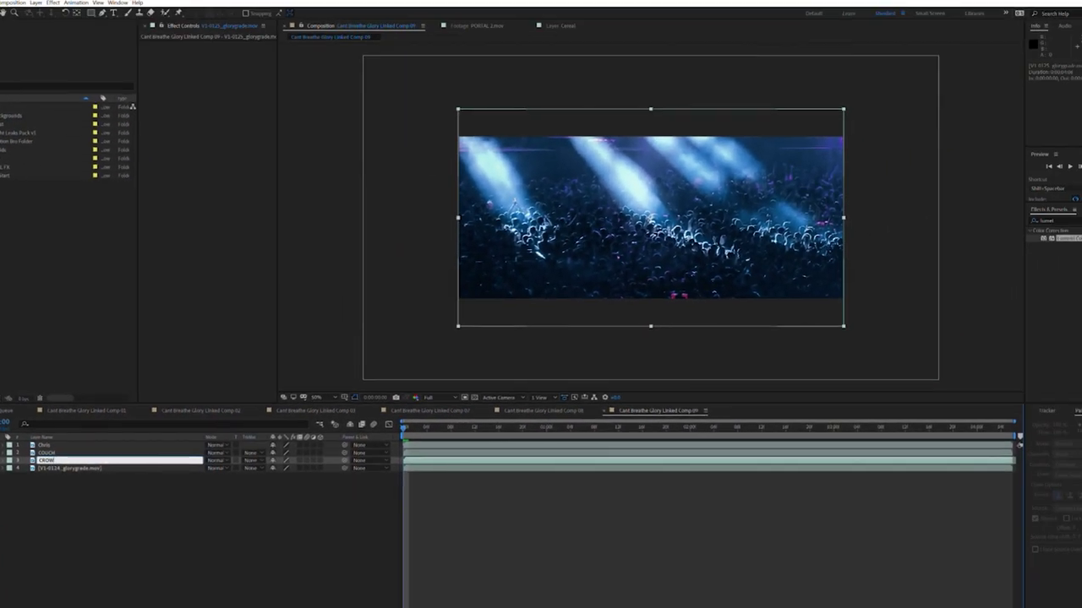
text(D)
key(Return)
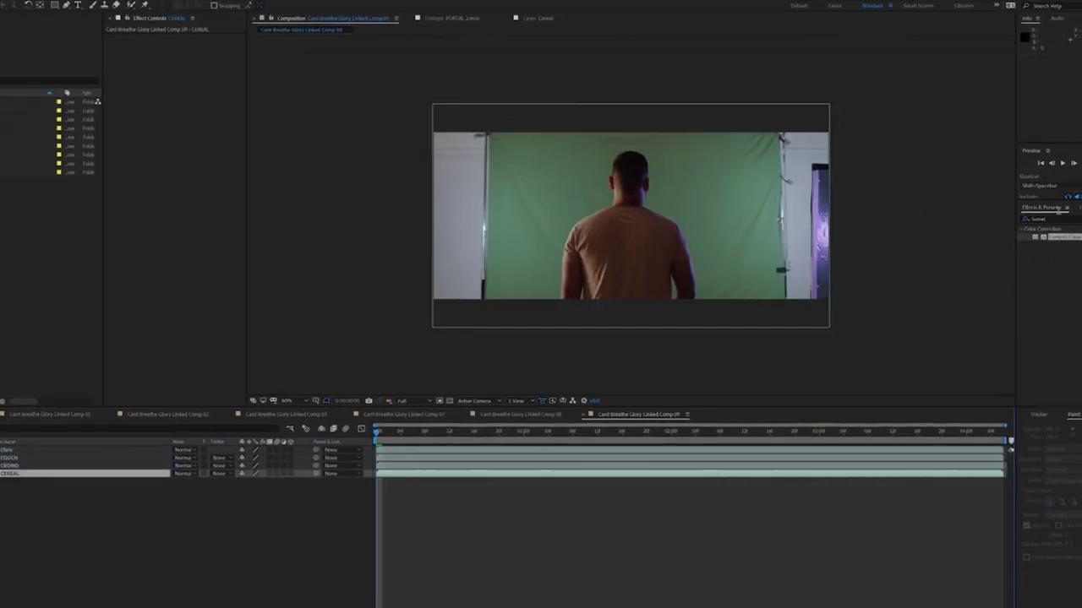
- Find the Keylight, Key Cleaner and Spill Suppressor animation preset and apply it to the green-screen actor layer
click(1055, 221)
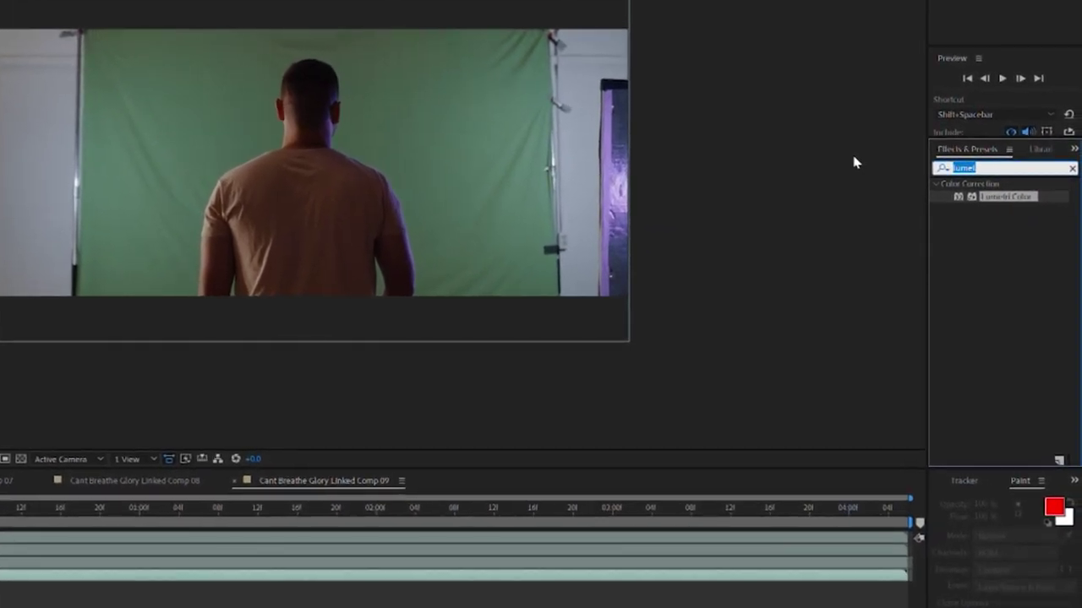
key(BackSpace)
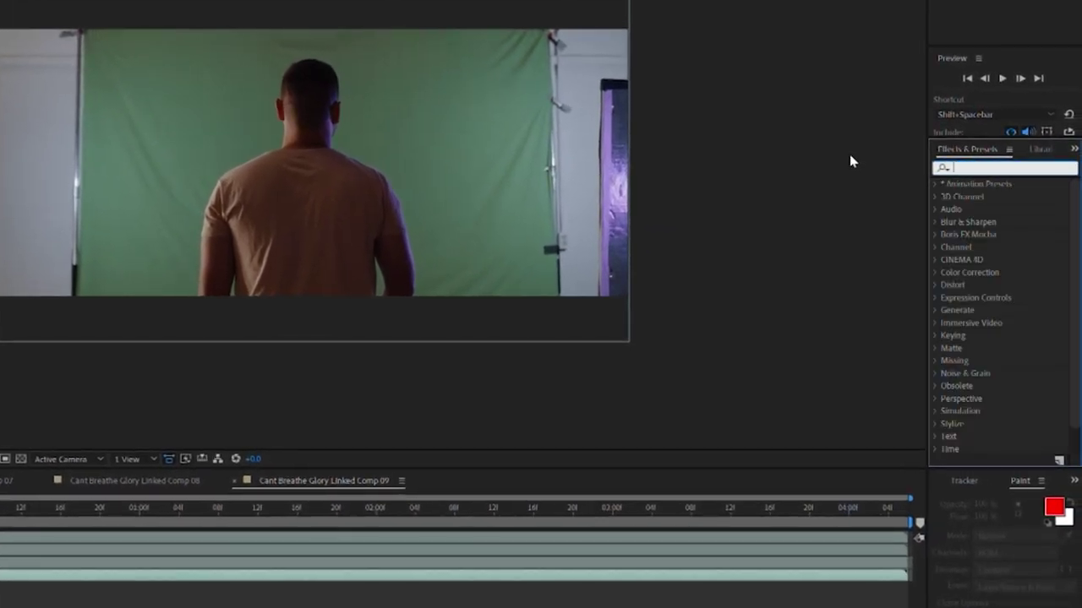
text(keyl)
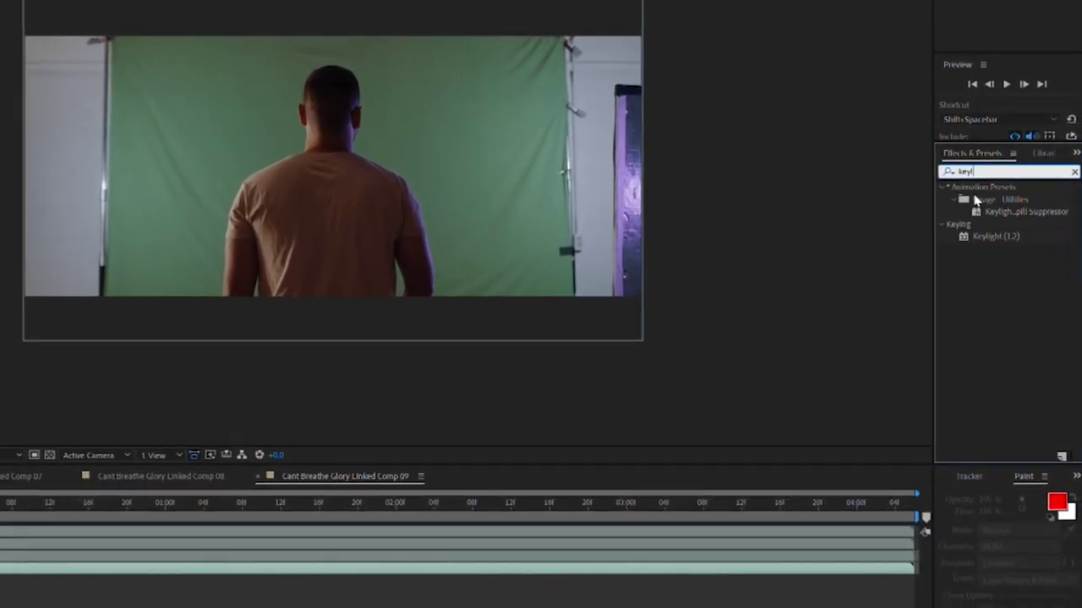
drag(990, 209, 90, 440)
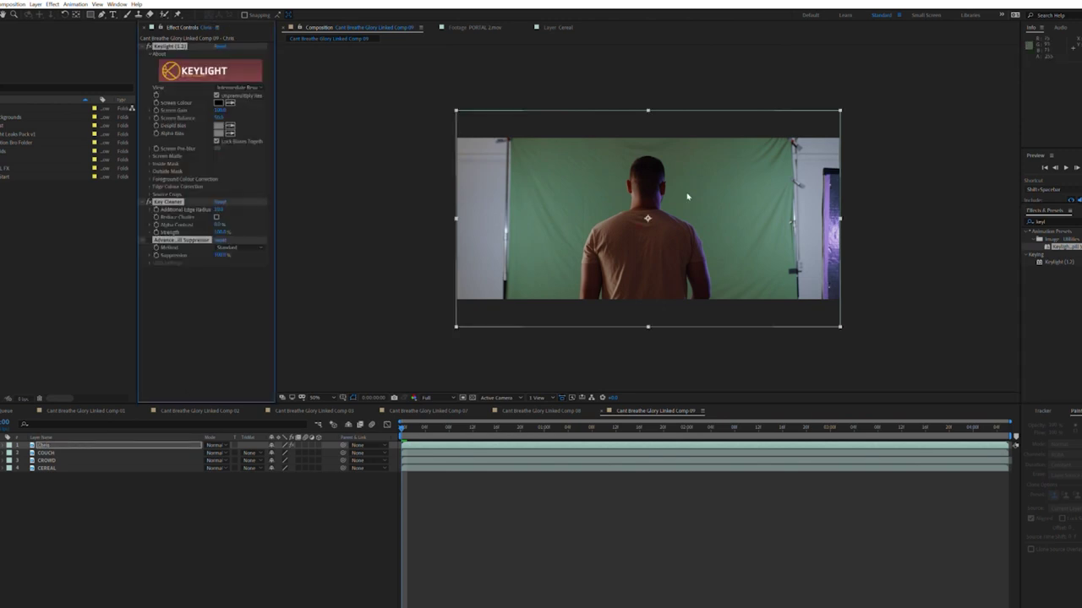
- Sample the green backdrop as Keylight's Screen Colour and set its View to Screen Matte
scroll(665, 217, up, 1)
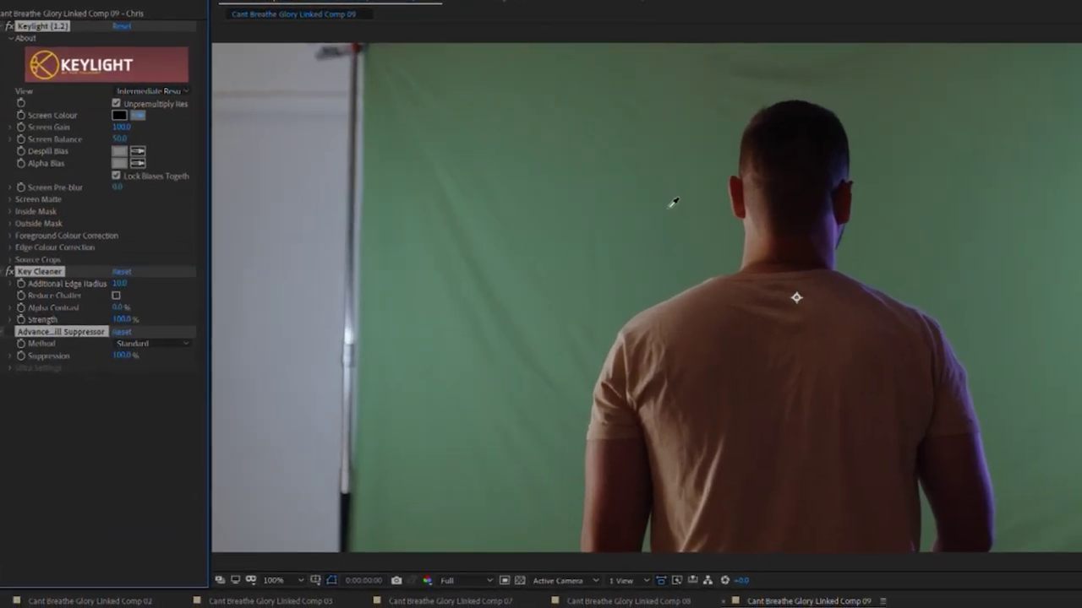
click(517, 248)
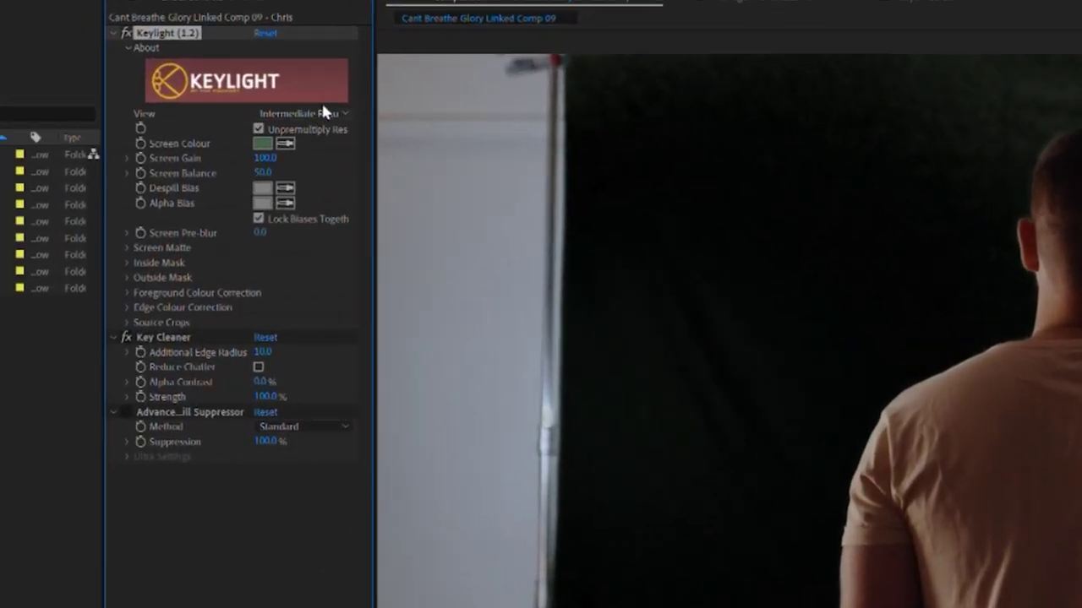
click(321, 113)
click(318, 188)
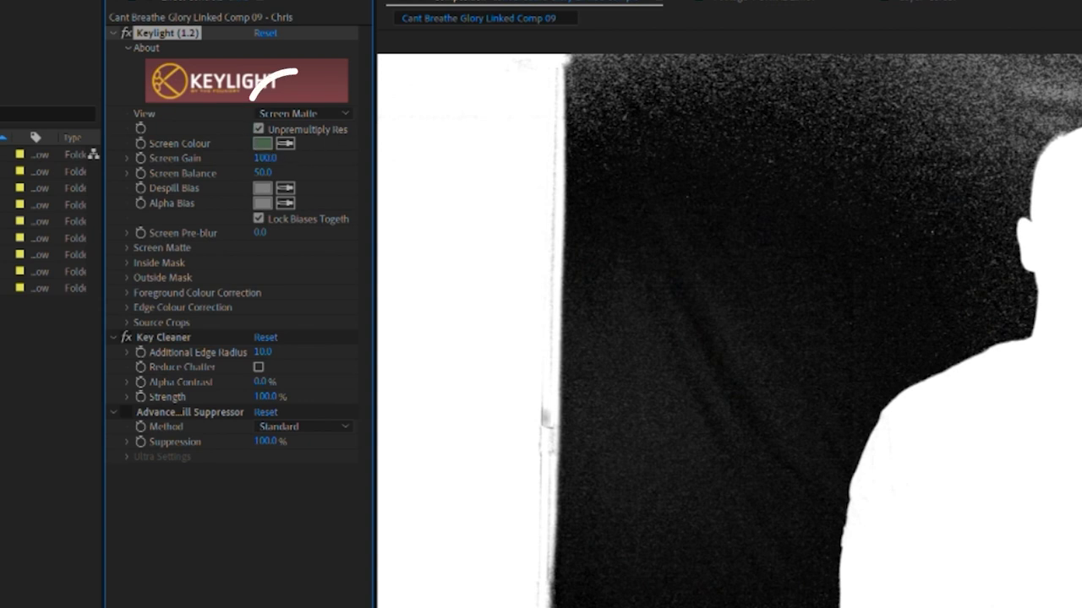
- Set Clip Black to 50 in Keylight's Screen Matte settings
click(129, 241)
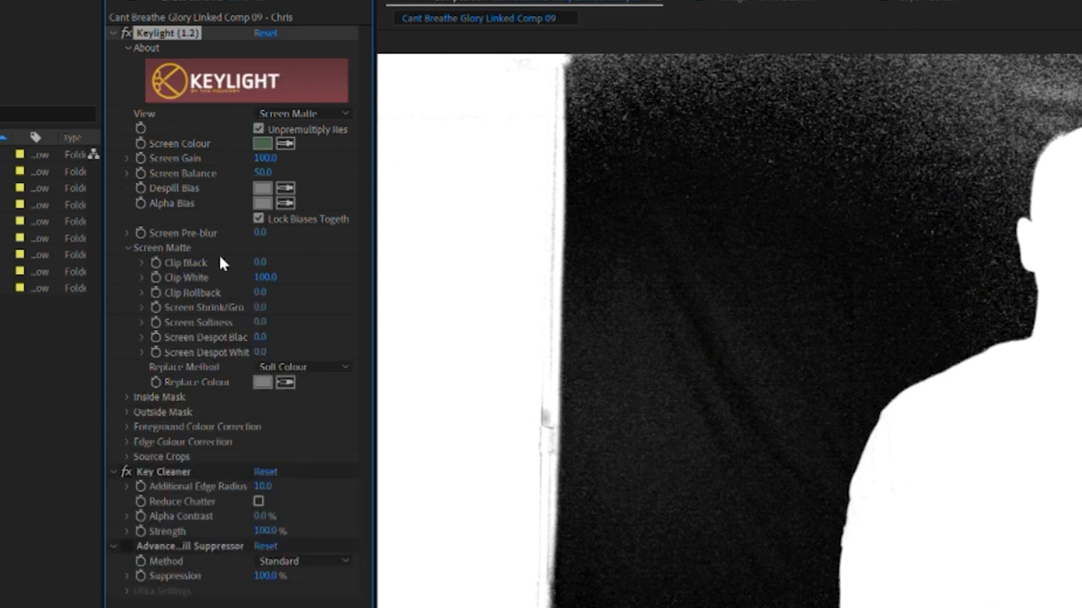
click(260, 263)
text(40)
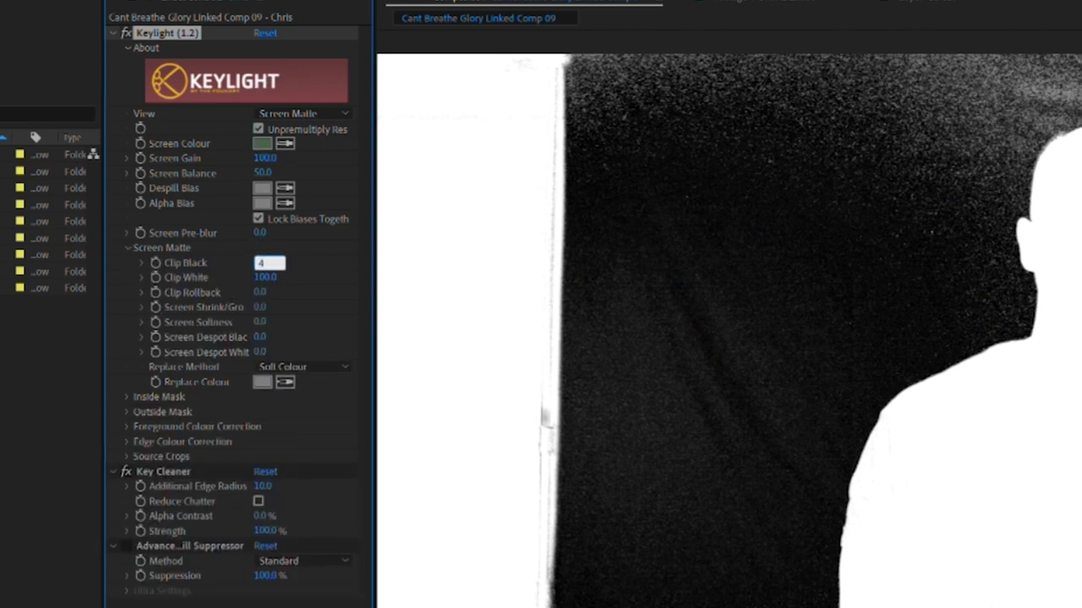
key(Return)
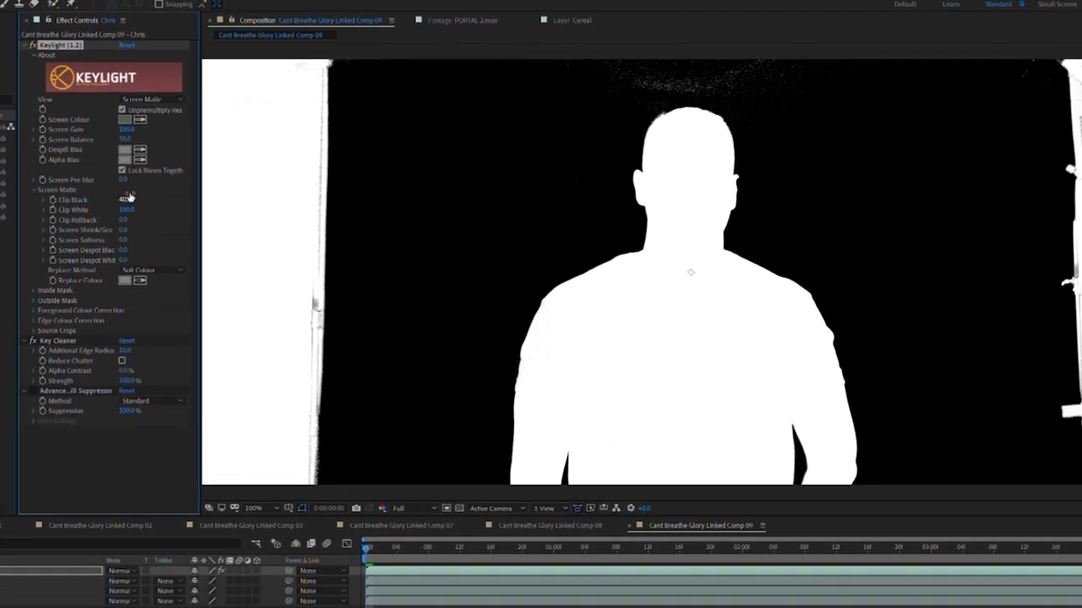
click(128, 199)
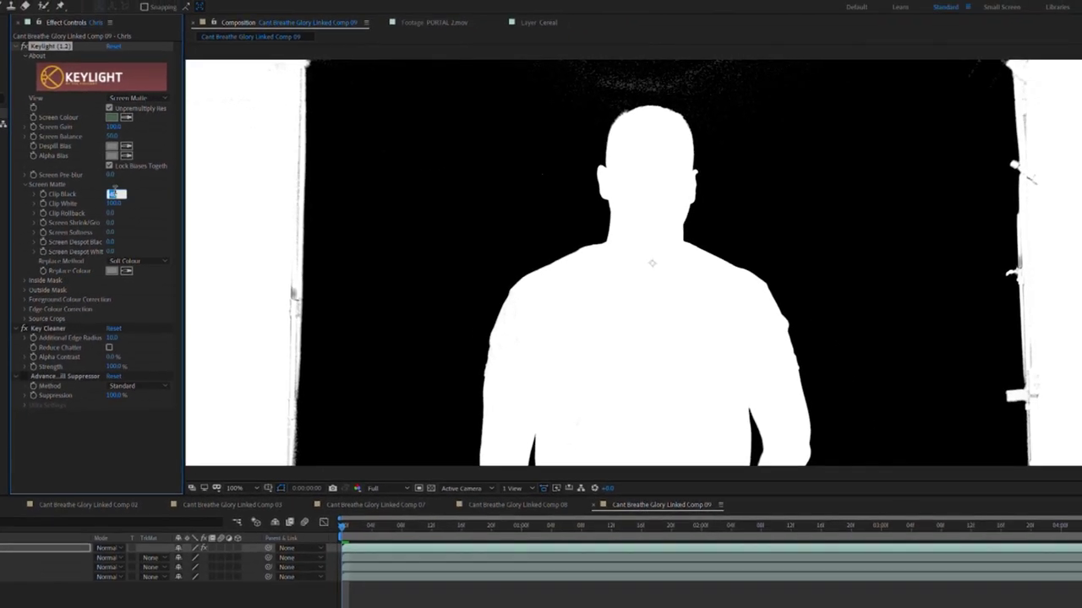
text(50)
key(Return)
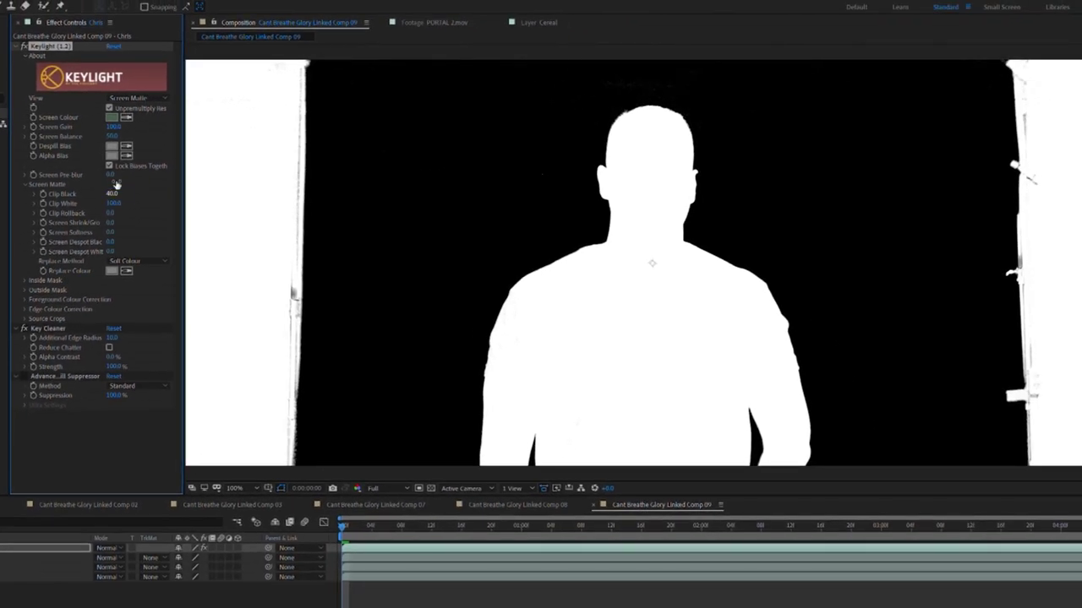
- Set Clip White to 70 and return Keylight's View to Intermediate Result
key(Return)
text(50)
key(Return)
key(Return)
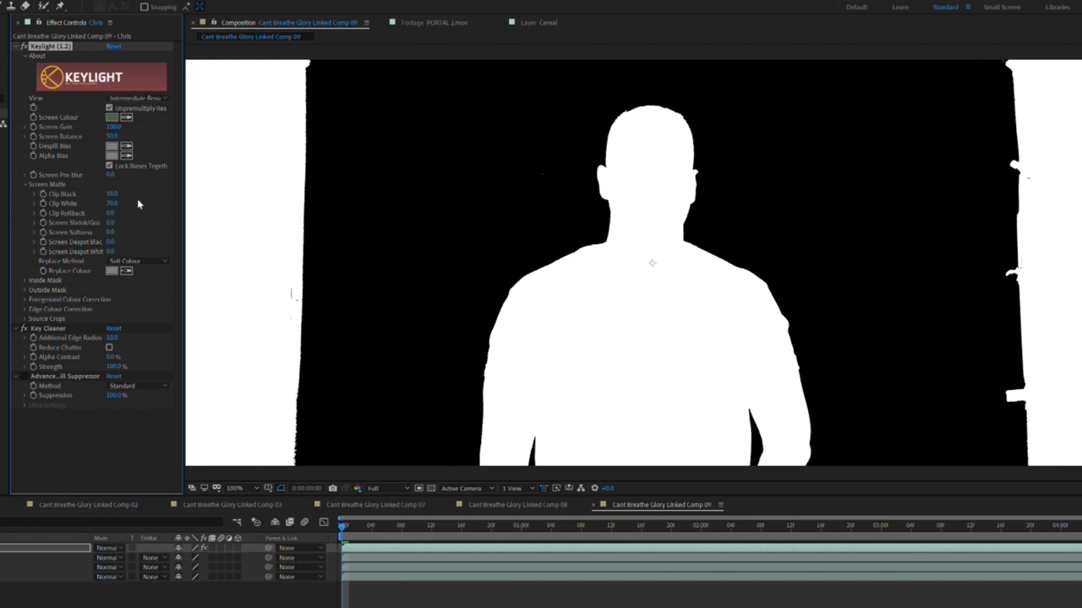
- Draw a closed mask loosely around the man with the Pen tool to cut away the surrounding studio
scroll(649, 235, down, 1)
scroll(659, 243, up, 1)
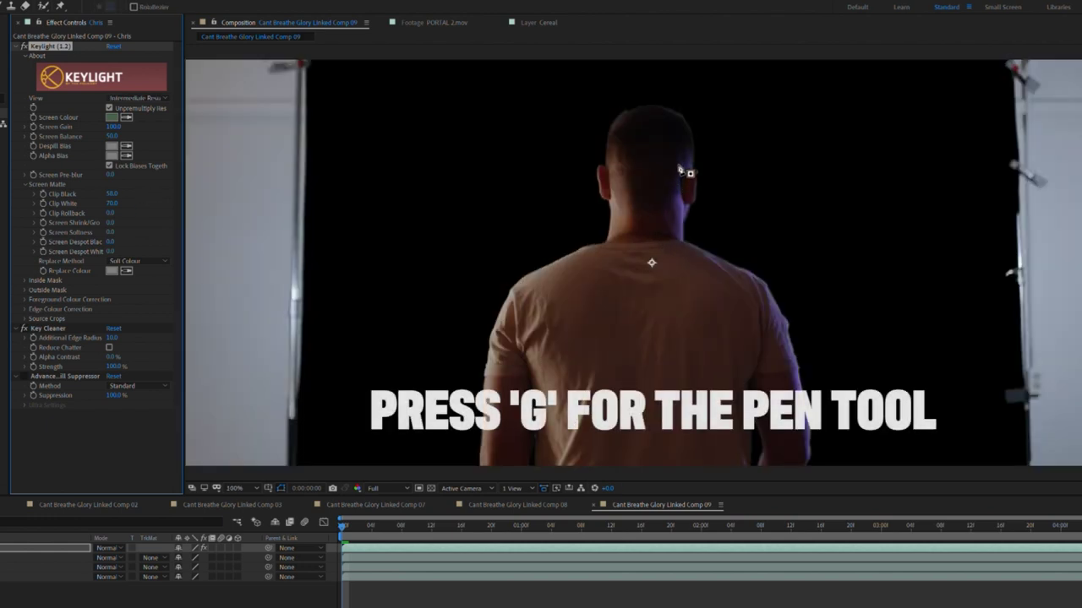
click(645, 95)
drag(614, 106, 606, 113)
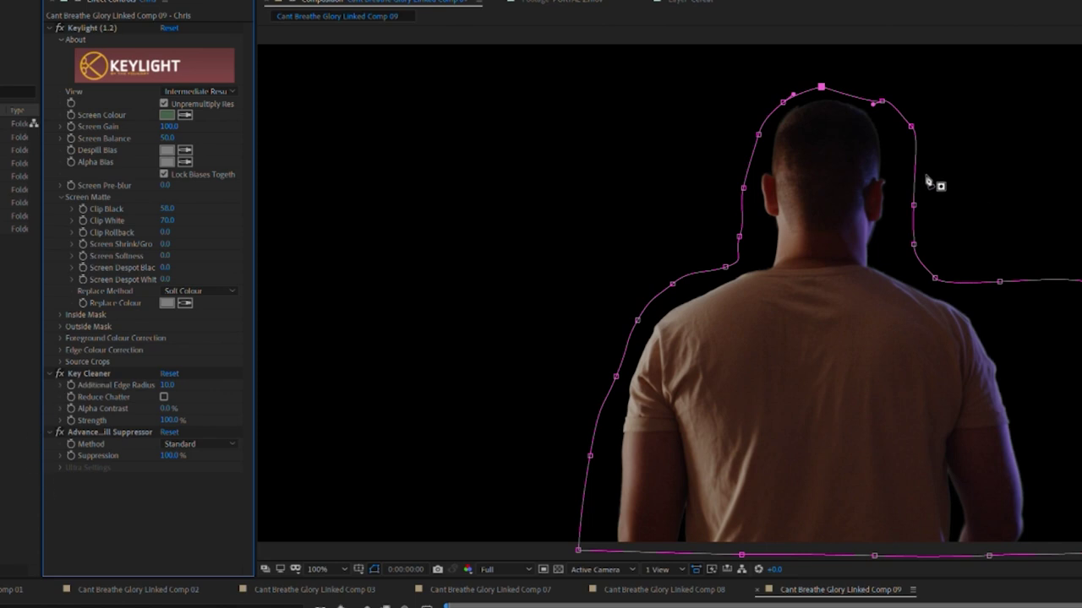
click(541, 583)
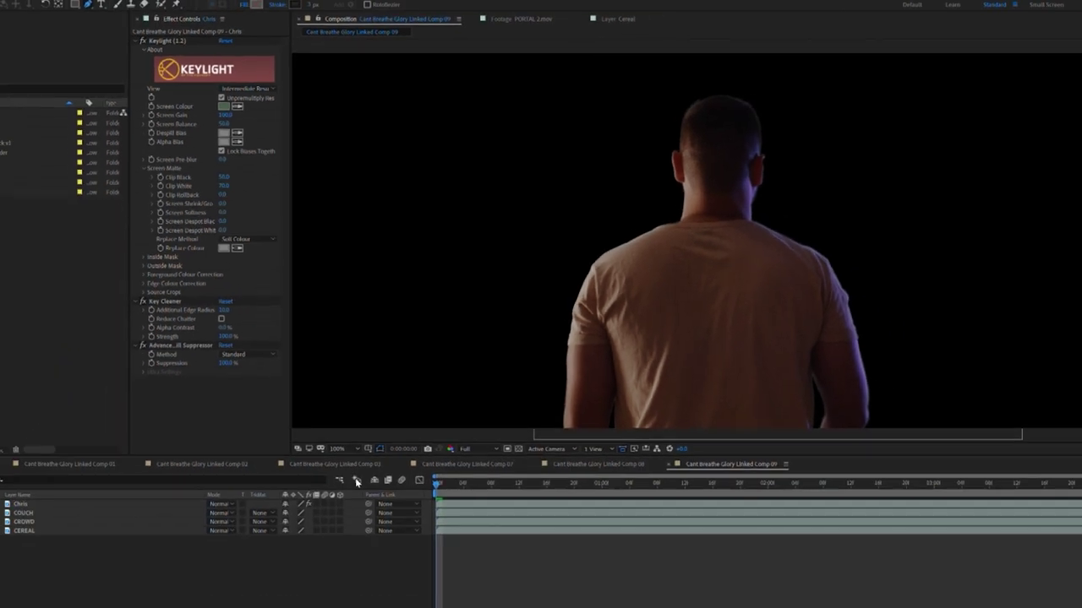
- Place the dark-illuminated-concrete-wall image from the Backgrounds folder beneath all layers and rename it Background
click(16, 118)
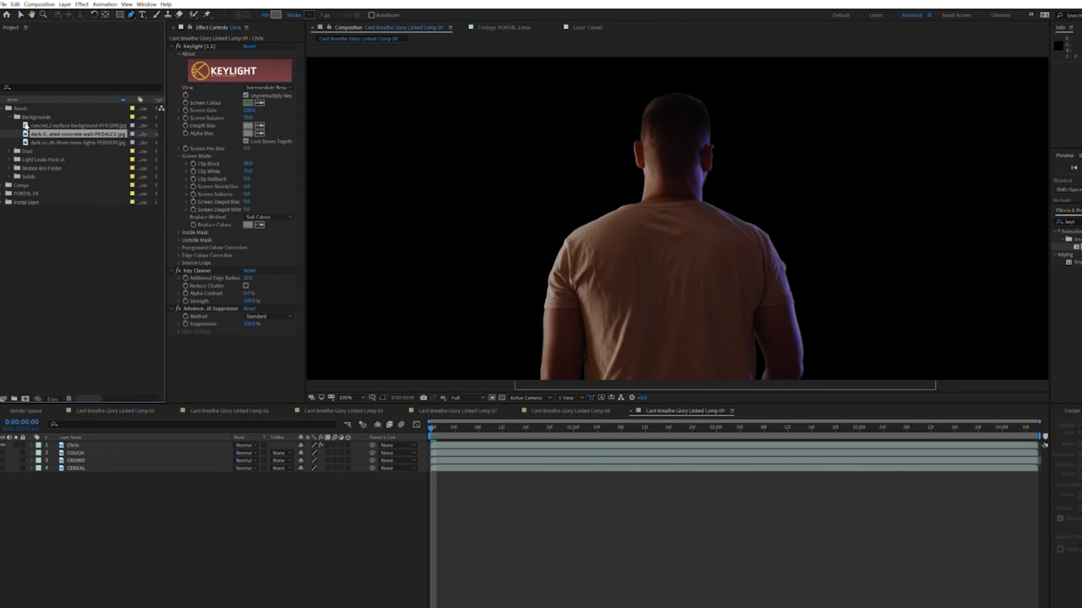
drag(26, 133, 53, 482)
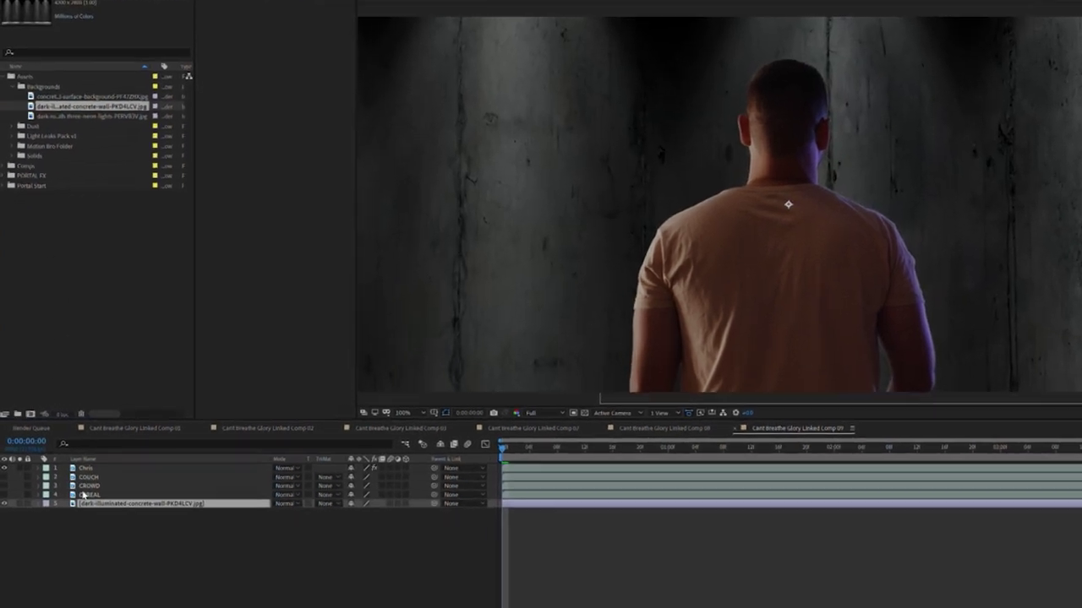
text(Background)
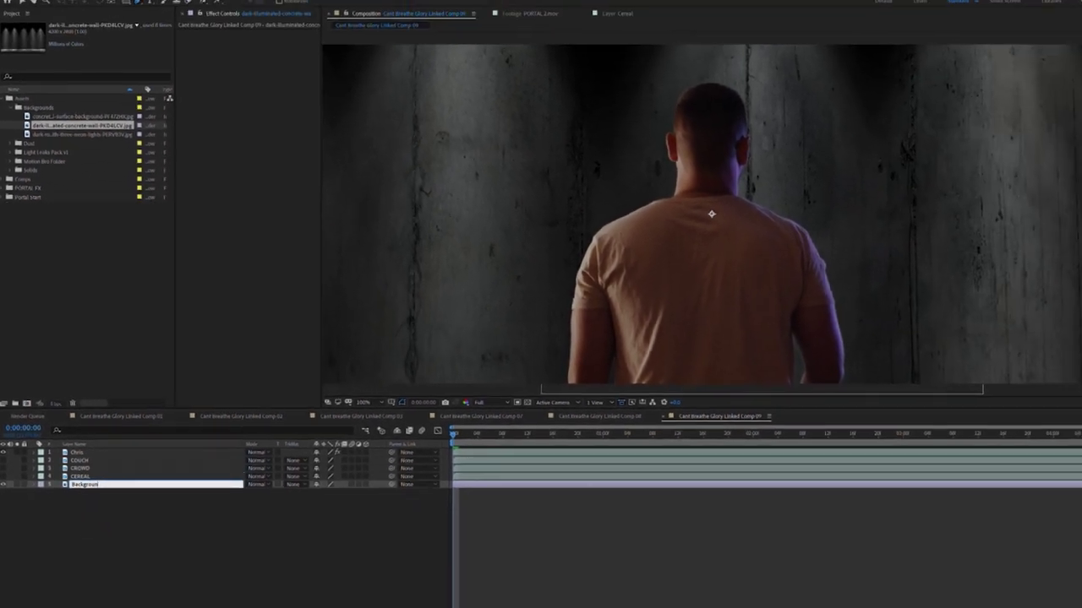
key(Return)
- Add portal_1.mov from the PORTAL FX folder directly beneath the actor layer and rename it Portal
click(18, 176)
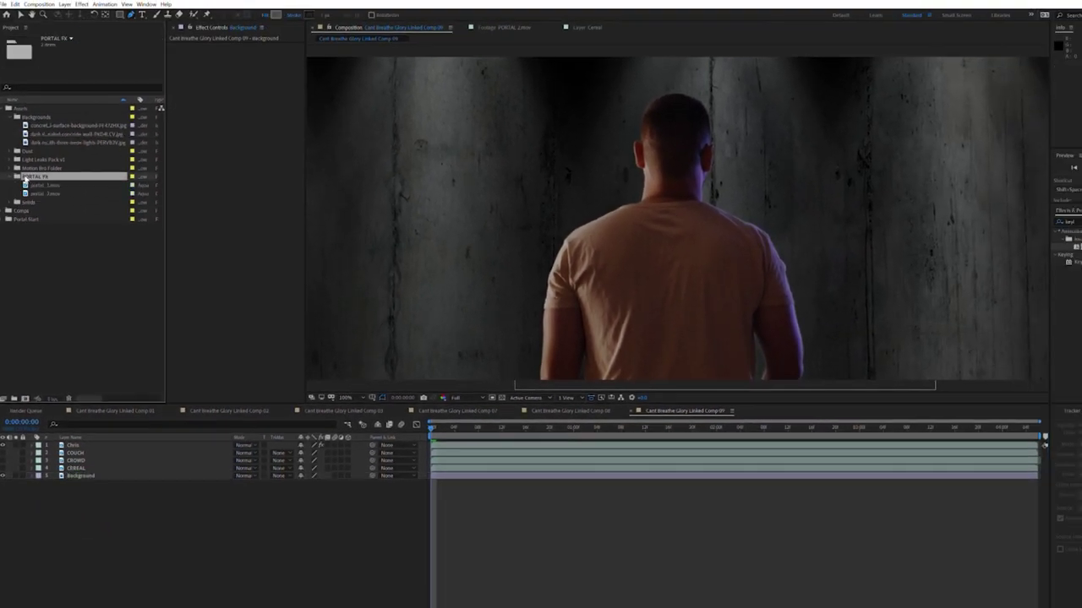
drag(46, 185, 81, 450)
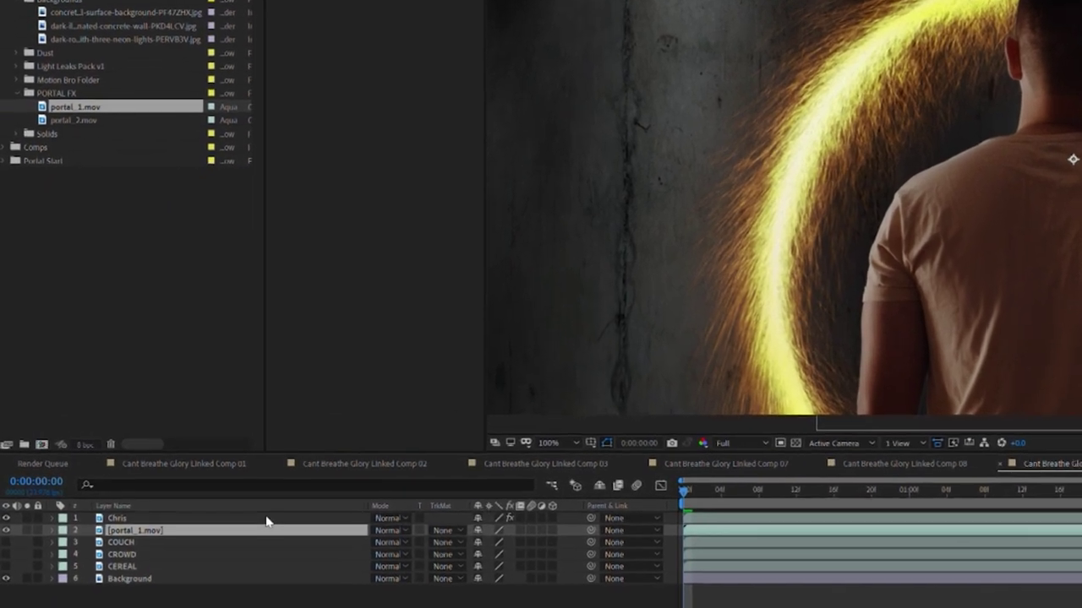
key(Return)
text(Portal)
key(Return)
- Scale the Portal layer down and move it up so the ring frames the man's head and shoulders
key(s)
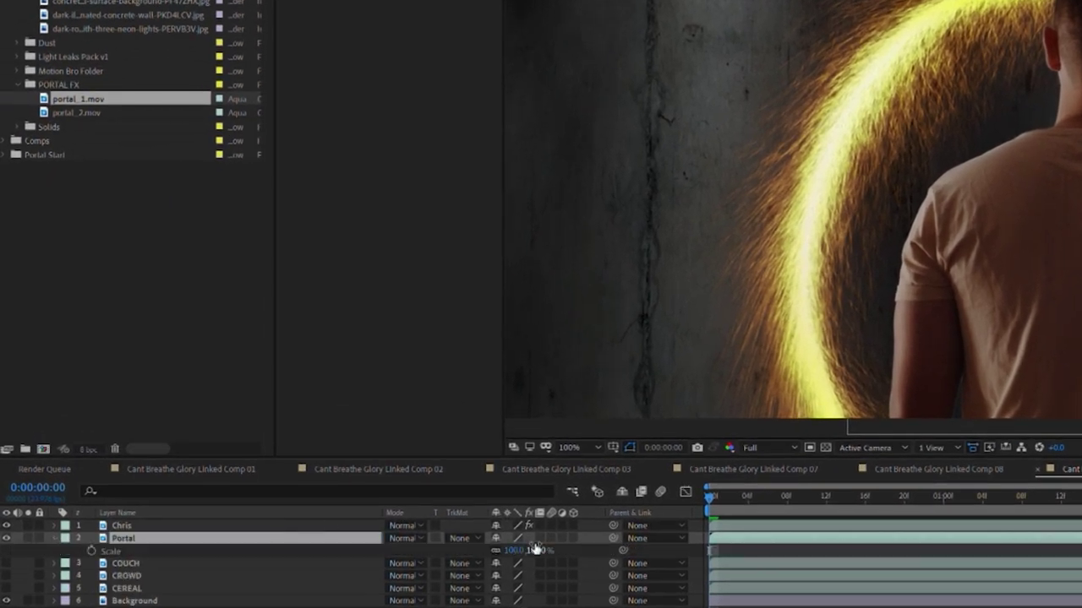
key(Return)
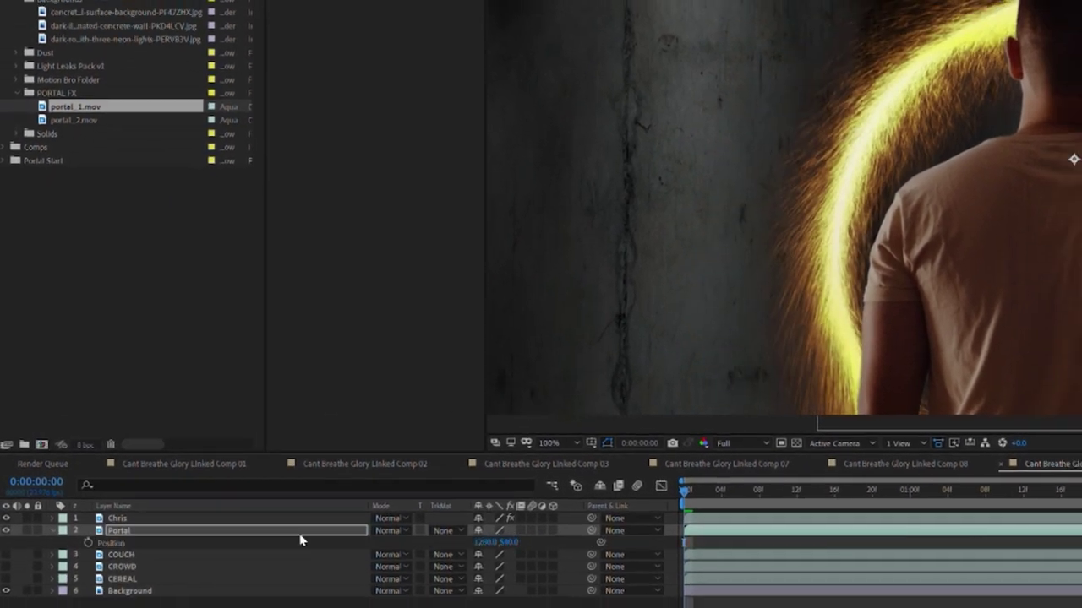
key(p)
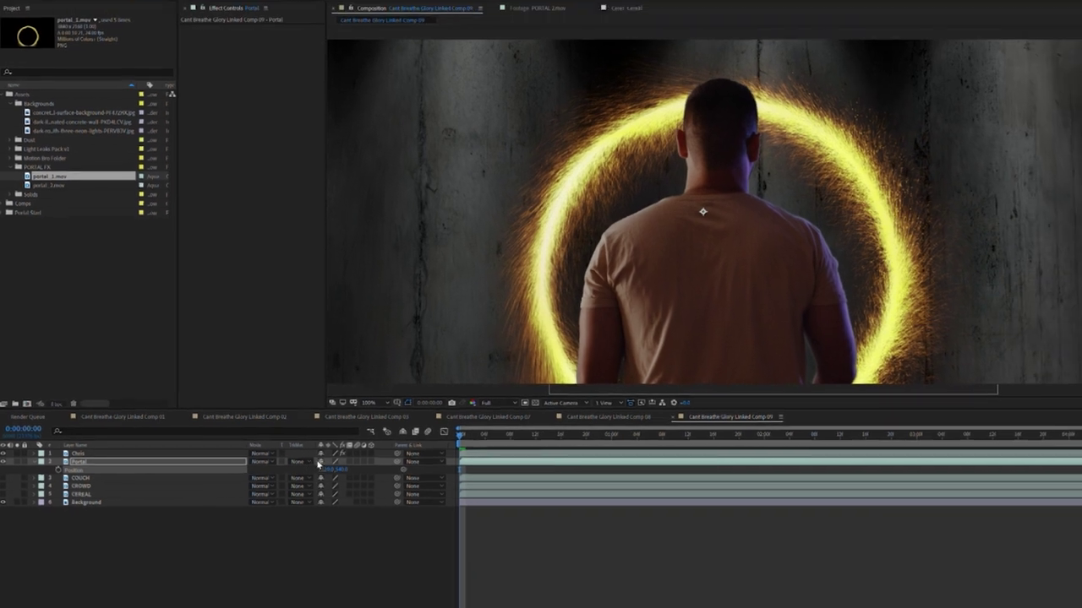
drag(344, 469, 305, 461)
scroll(655, 288, down, 1)
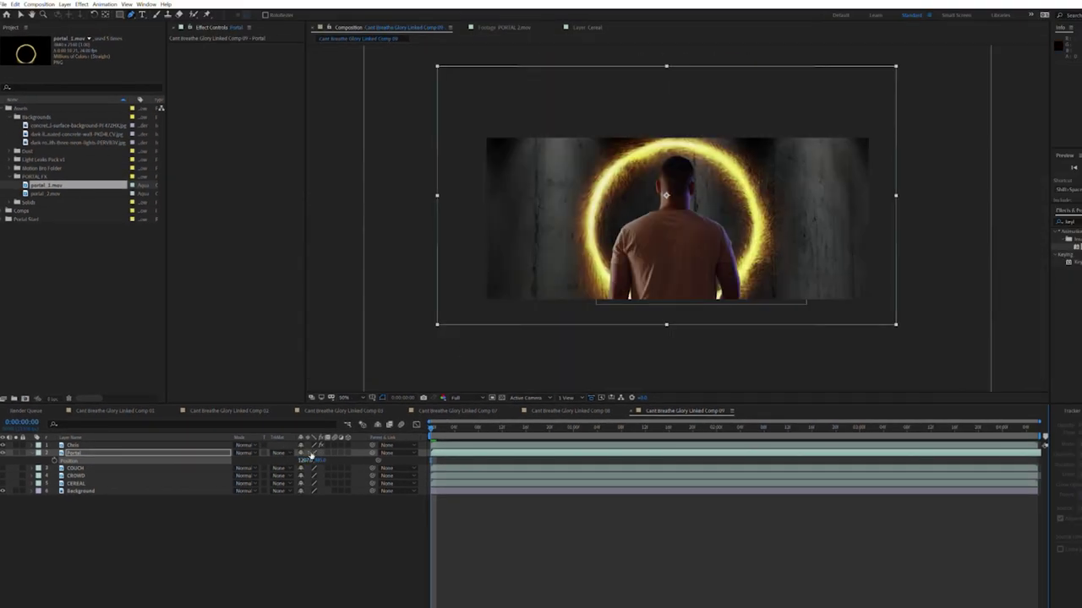
key(p)
- Make the COUCH layer visible and set its scale to 50%
click(77, 461)
click(3, 459)
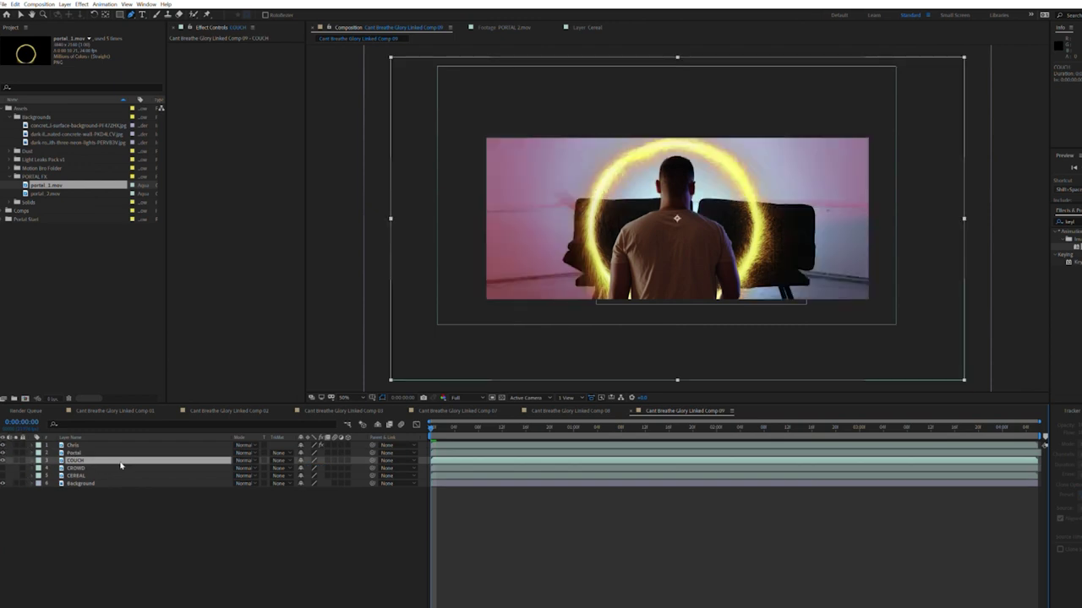
key(s)
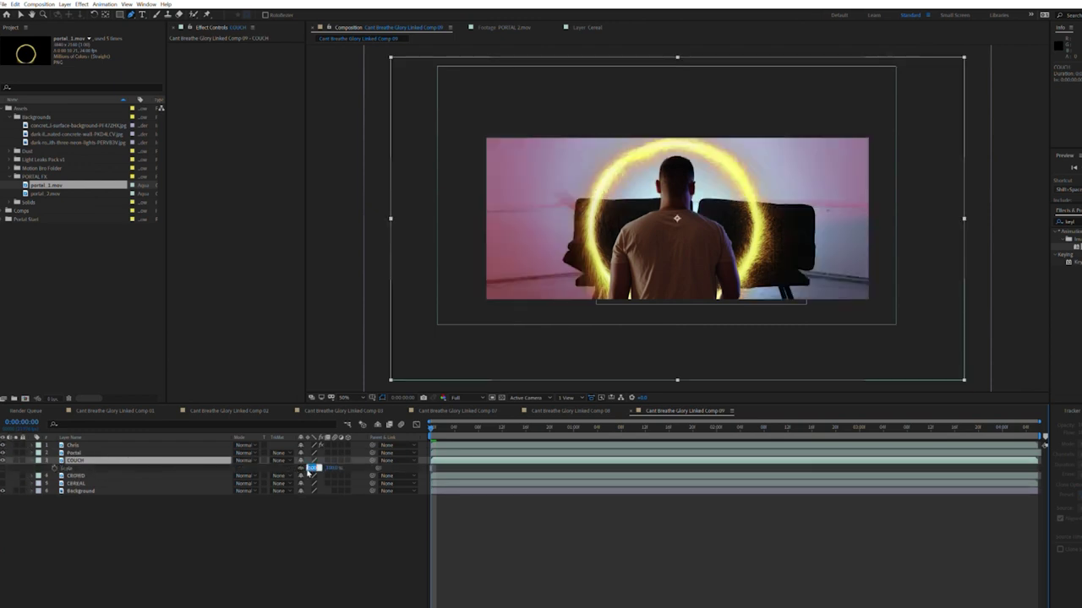
text(50)
key(Return)
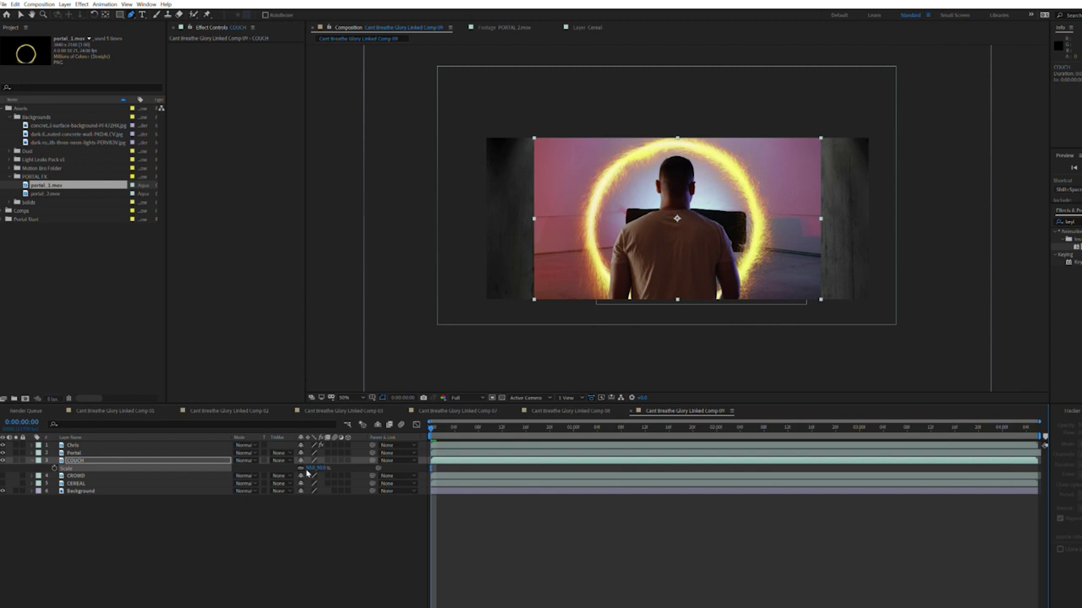
- Keyframe the COUCH layer's position so it slides left out of the portal between 0:00:00:09 and 0:00:00:19
click(78, 458)
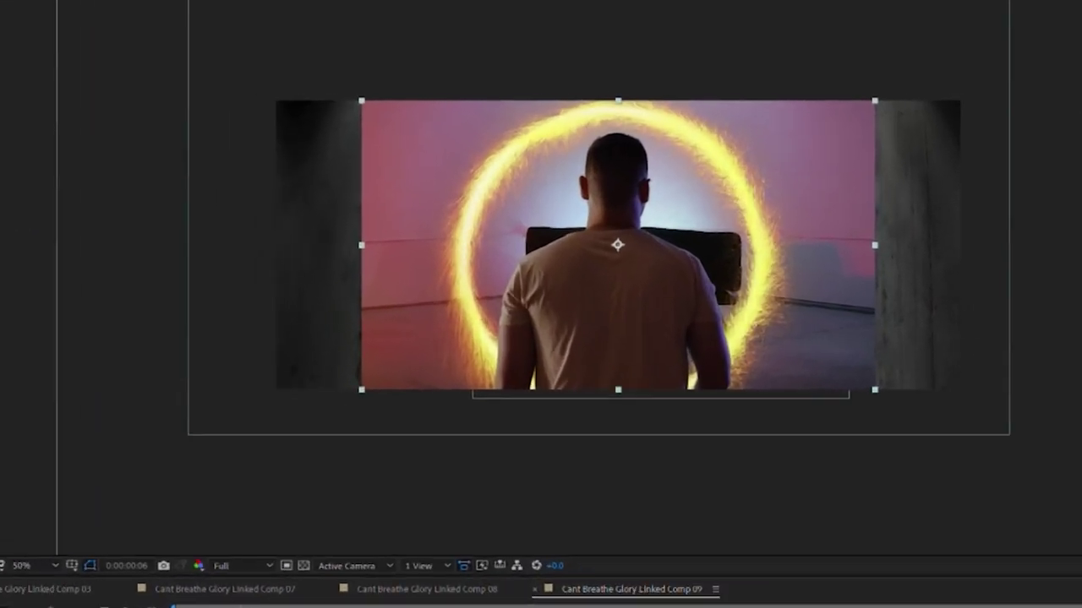
drag(431, 429, 484, 429)
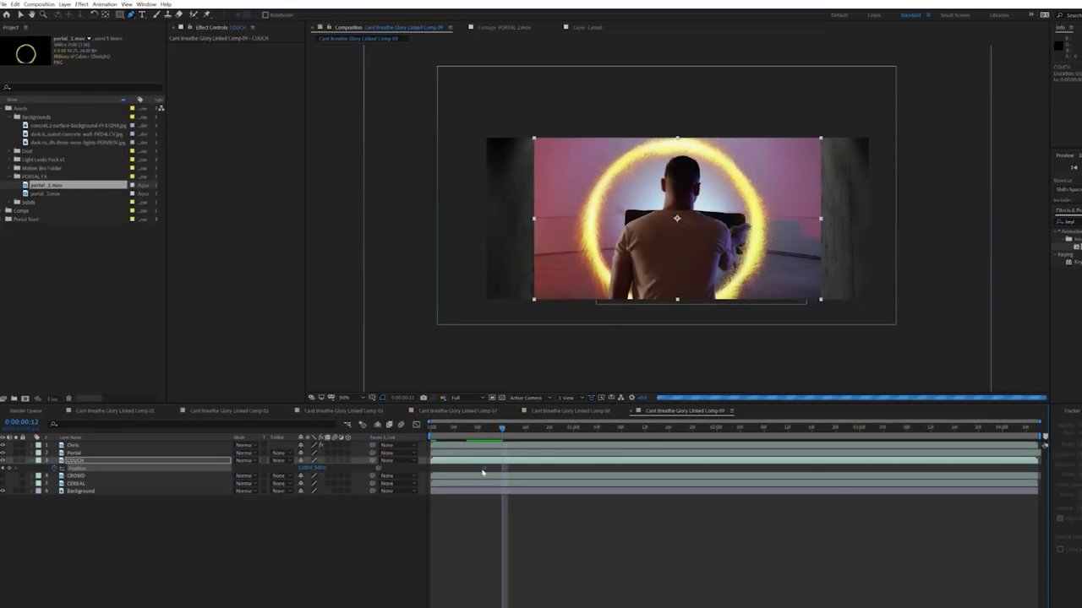
key(Page_Down)
key(Page_Down)
key(Page_Down)
key(Page_Down)
key(Page_Down)
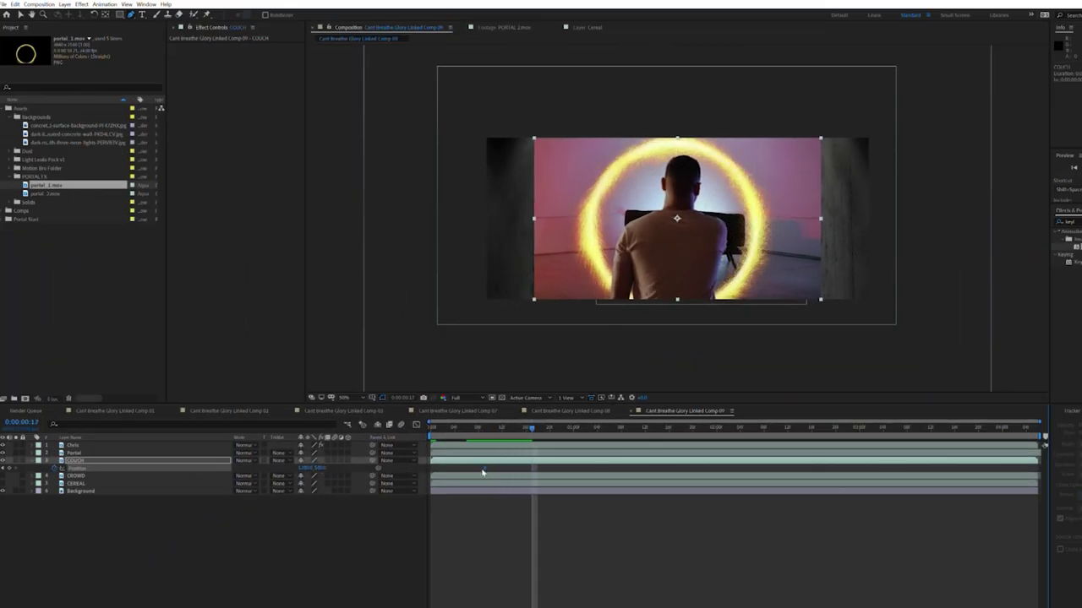
drag(305, 468, 121, 462)
key(j)
- Scale the CROWD layer down, place it to the right of the portal, and keyframe its position at 0:00:00:09
click(75, 476)
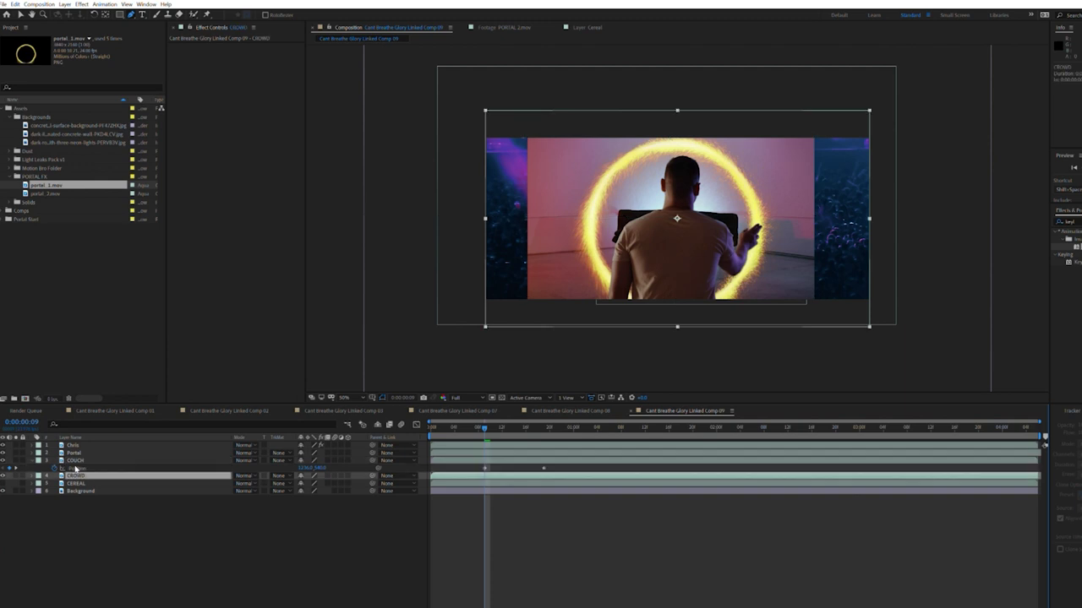
key(p)
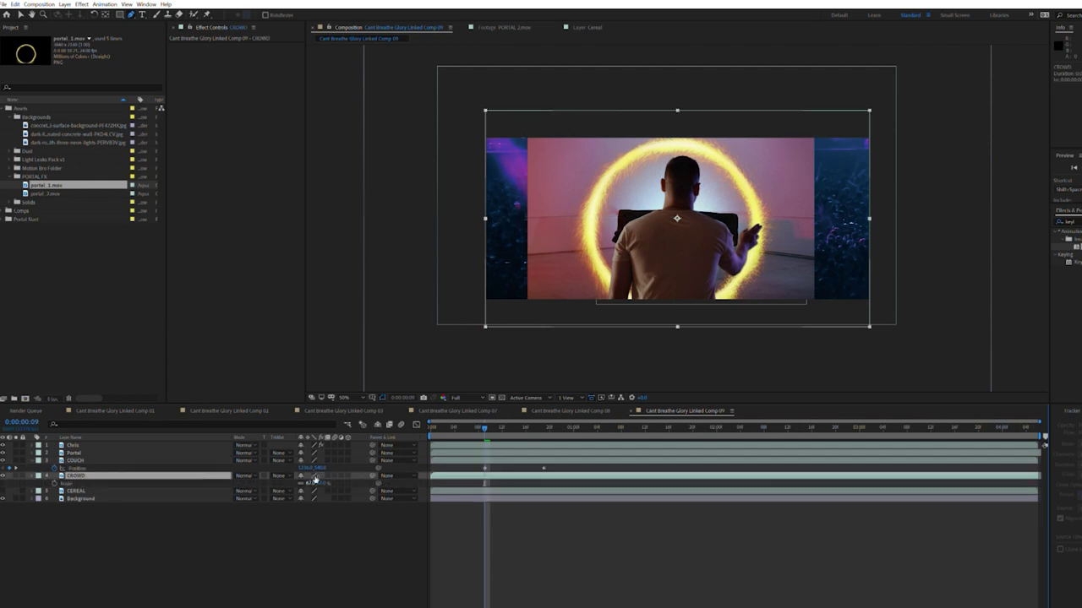
drag(310, 482, 423, 483)
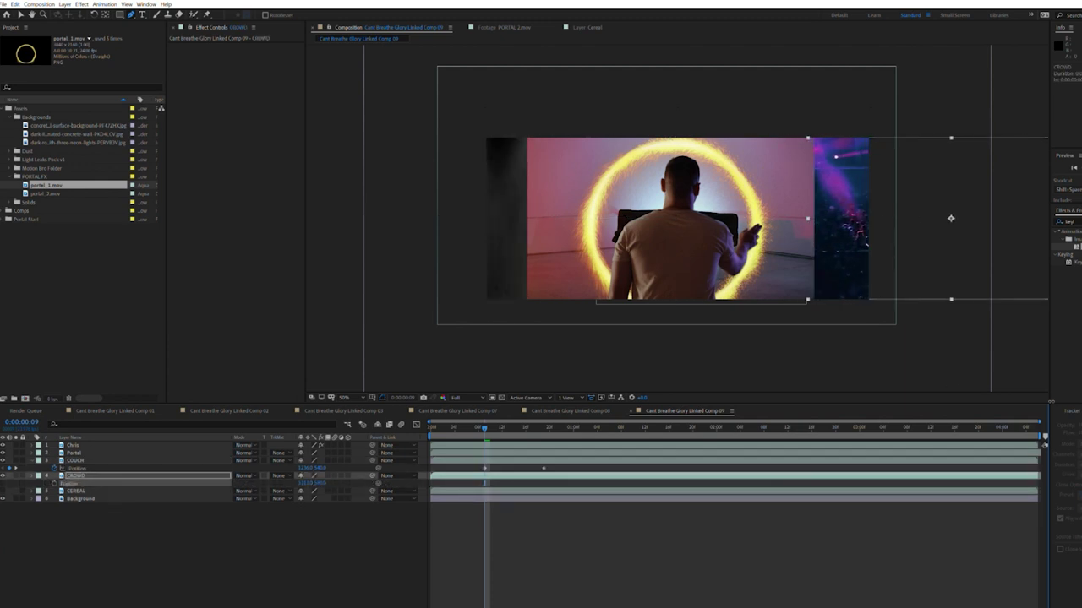
click(54, 484)
- Keyframe the CROWD layer sliding left into the portal ring at 0:00:00:19
key(Page_Down)
key(Page_Down)
key(Page_Down)
key(Page_Down)
key(Page_Down)
key(Page_Down)
key(Page_Down)
key(Page_Down)
key(Page_Down)
key(Page_Down)
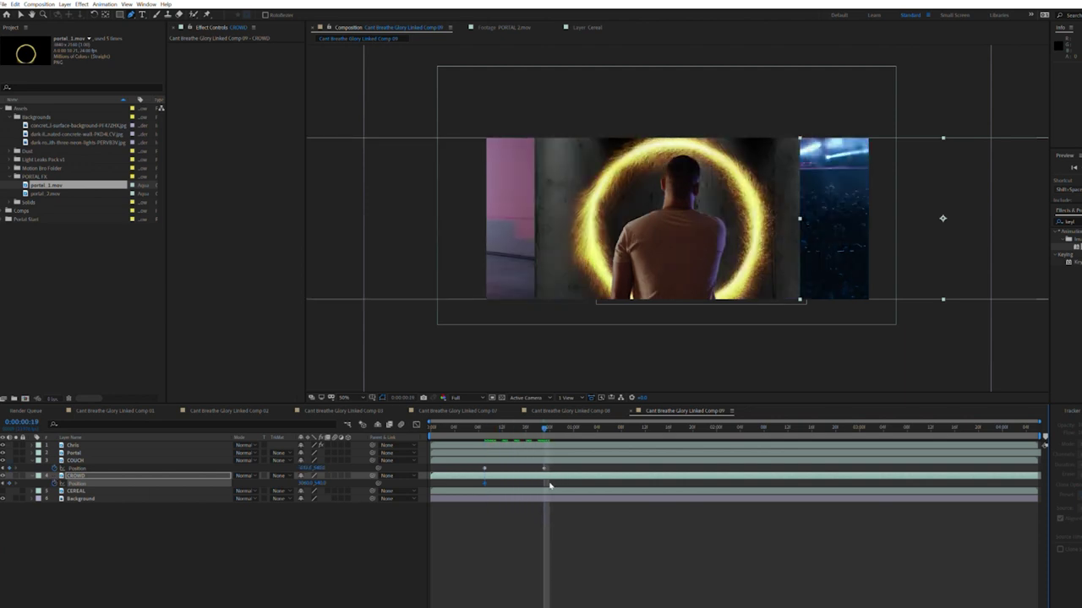
drag(305, 483, 95, 483)
- Keyframe CROWD sliding left out of the portal by 0:00:02:02 while CEREAL slides in from the right over the same frames
key(Page_Down)
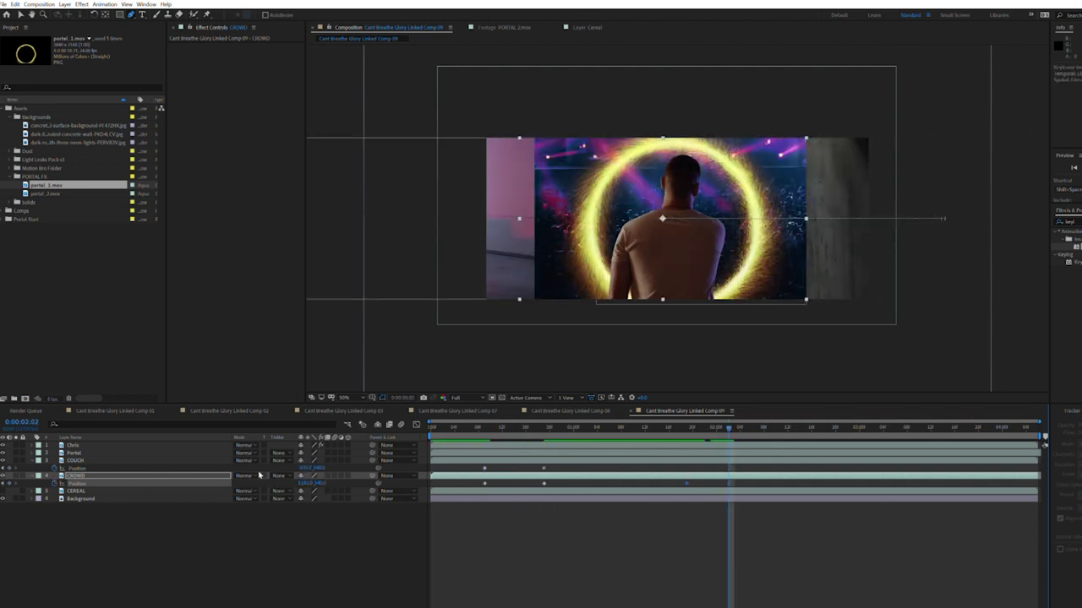
drag(305, 483, 17, 484)
drag(730, 428, 687, 428)
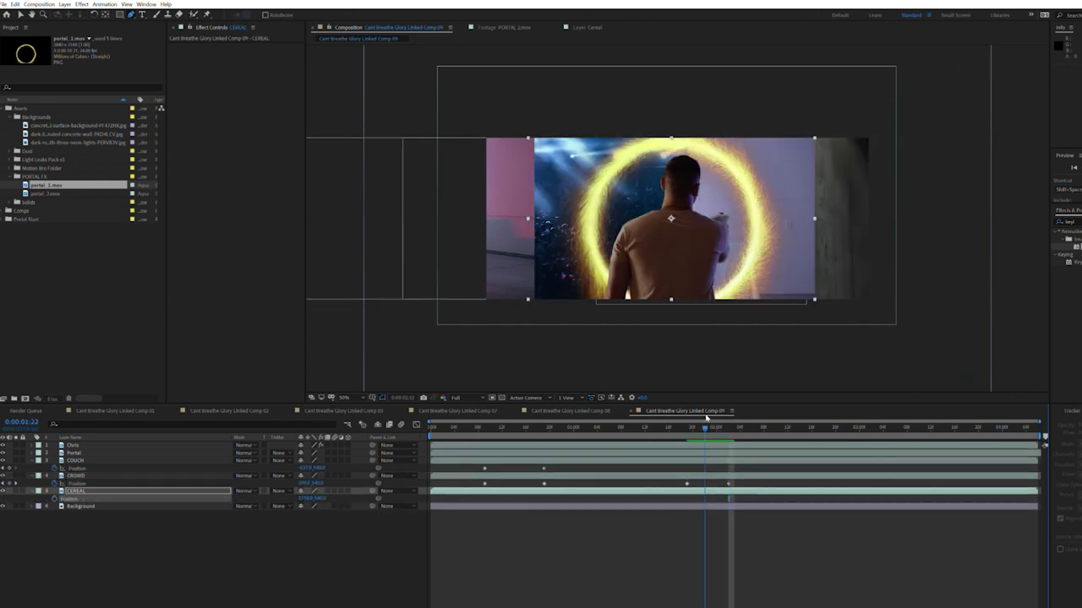
click(54, 498)
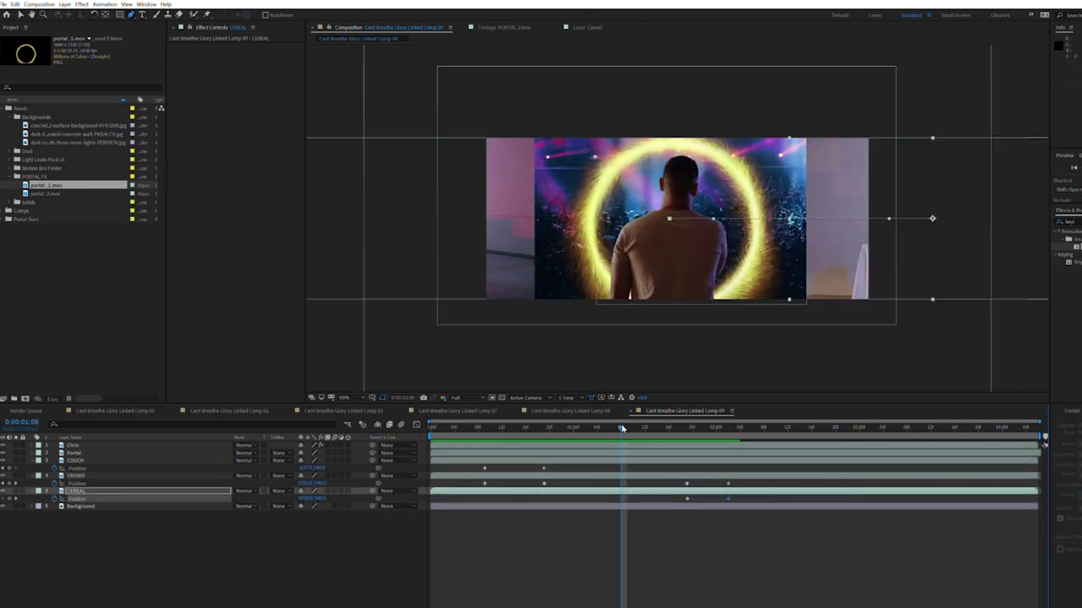
drag(794, 427, 864, 427)
- Collapse the layer properties and preview the sliding footage from the start of the composition
click(74, 446)
click(76, 476)
key(Home)
key(space)
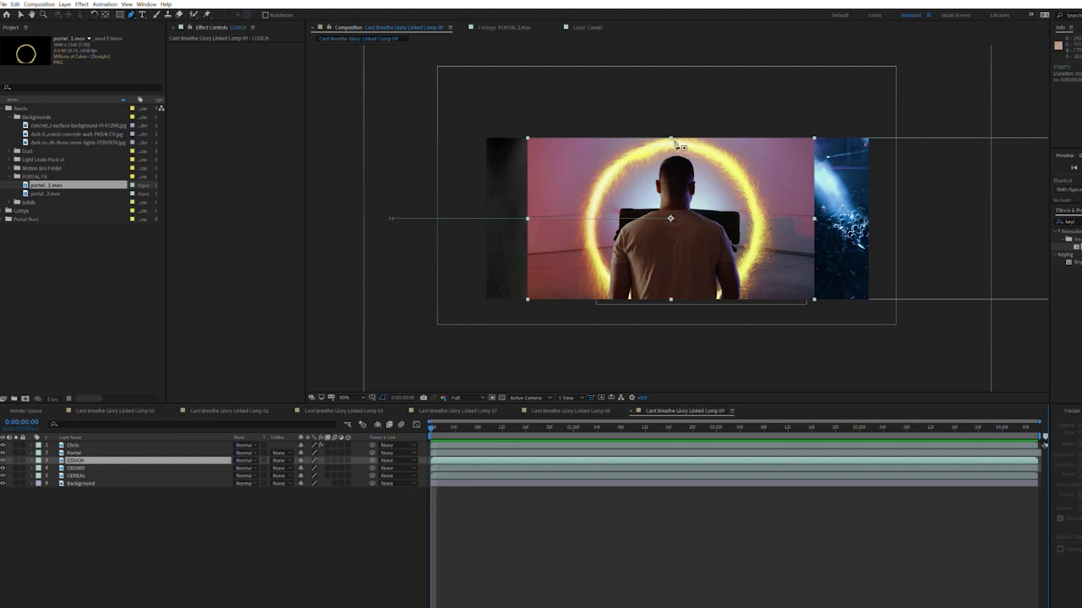
- Draw a closed curved mask on the COUCH layer along the glowing portal ring with the Pen tool
click(676, 143)
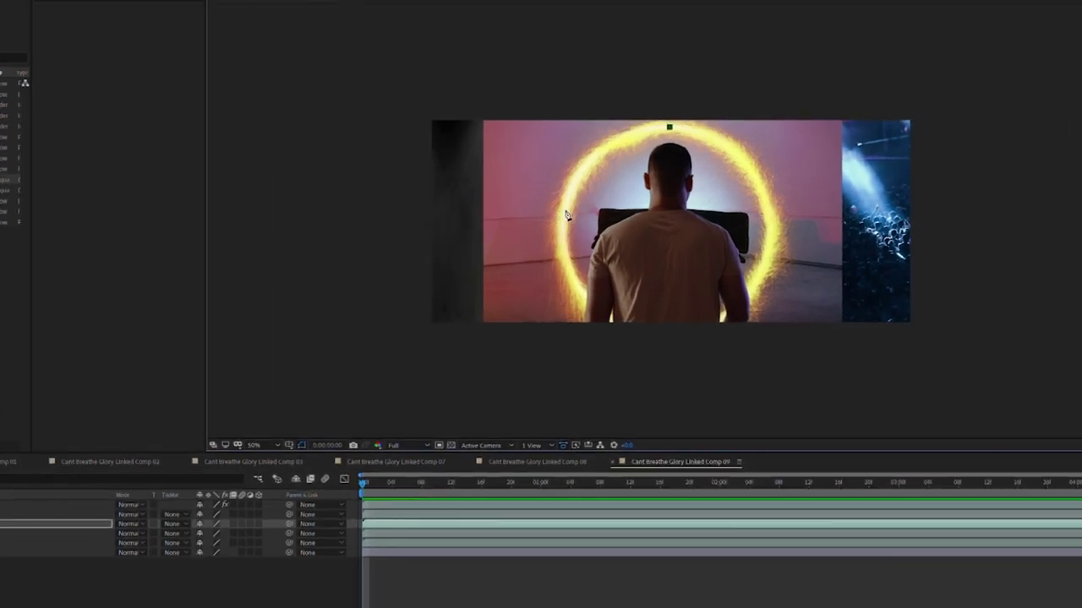
drag(590, 219, 594, 238)
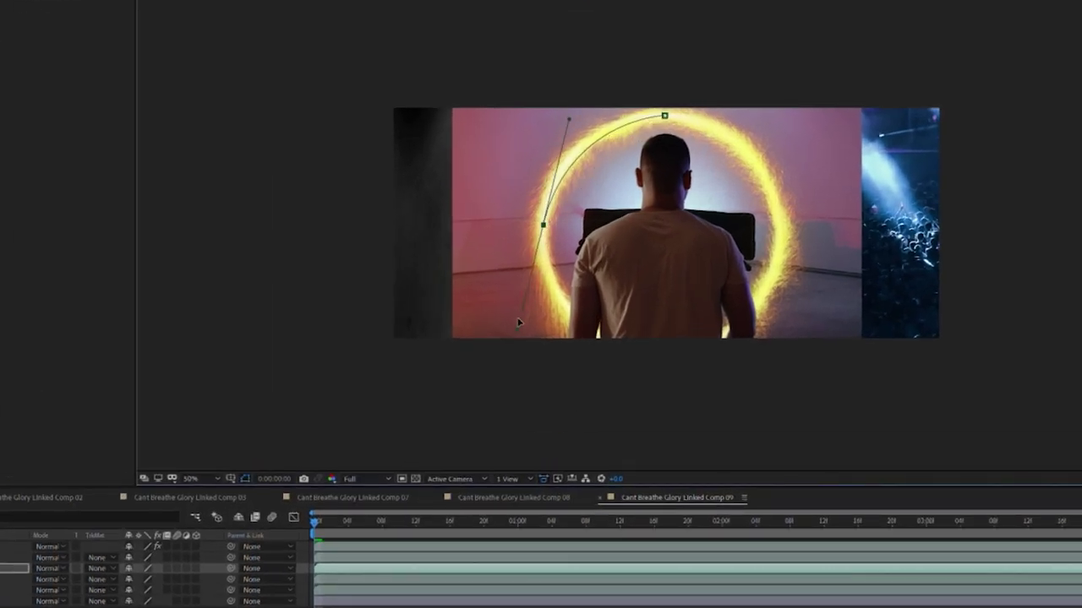
click(664, 116)
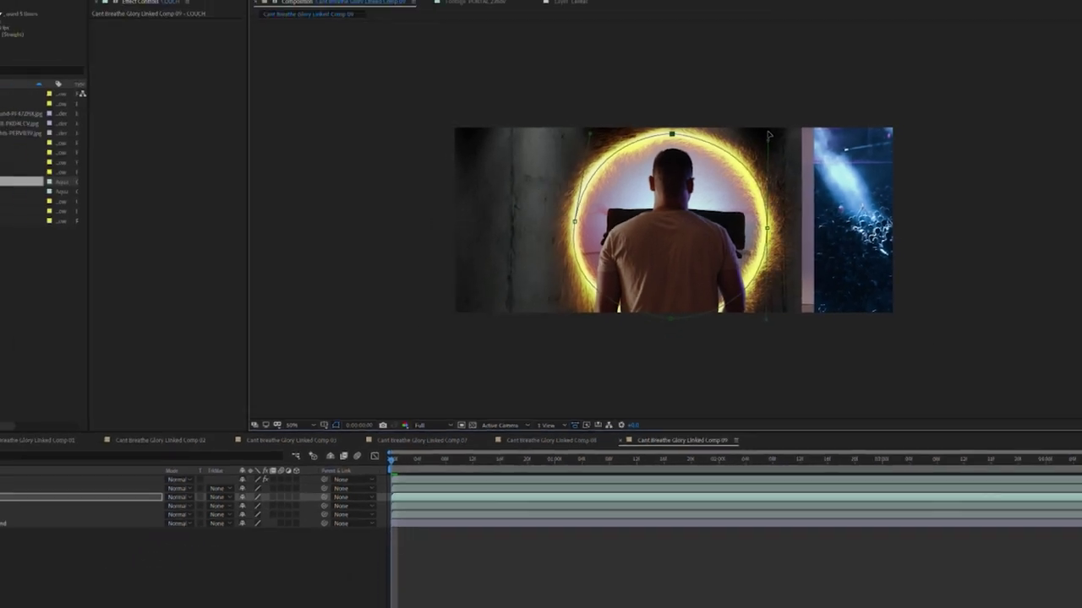
- Reveal the COUCH layer's mask properties and set a Mask Path keyframe at 0:00:00:09
key(m)
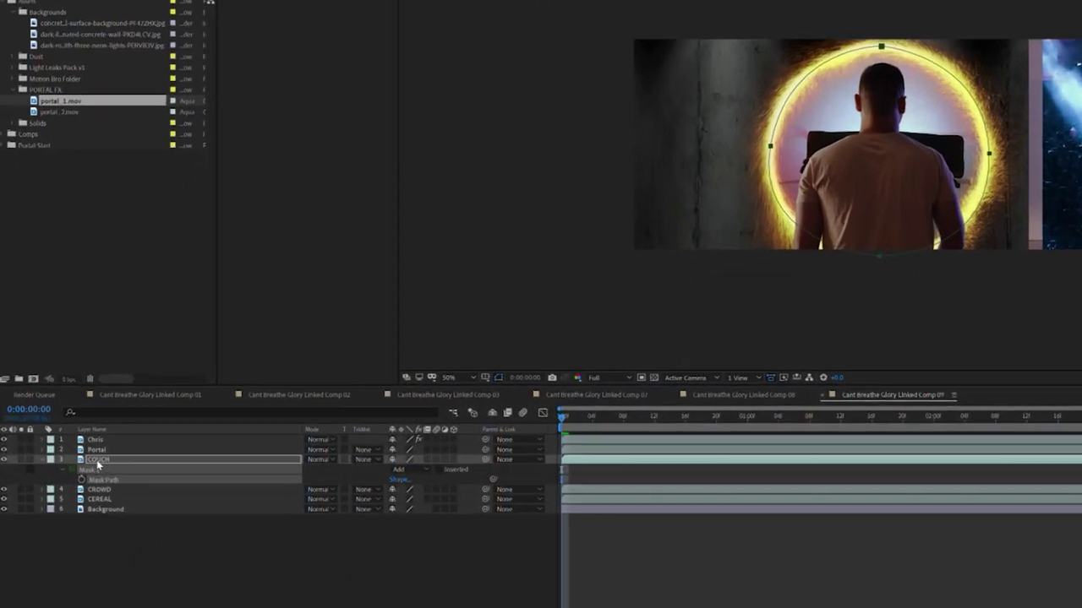
click(67, 468)
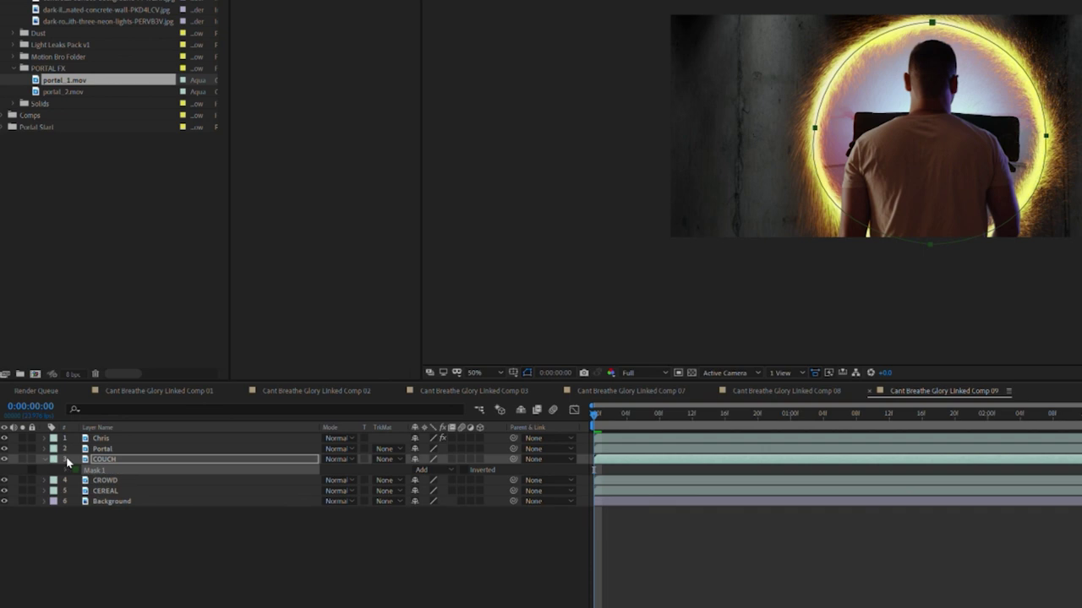
click(67, 469)
key(space)
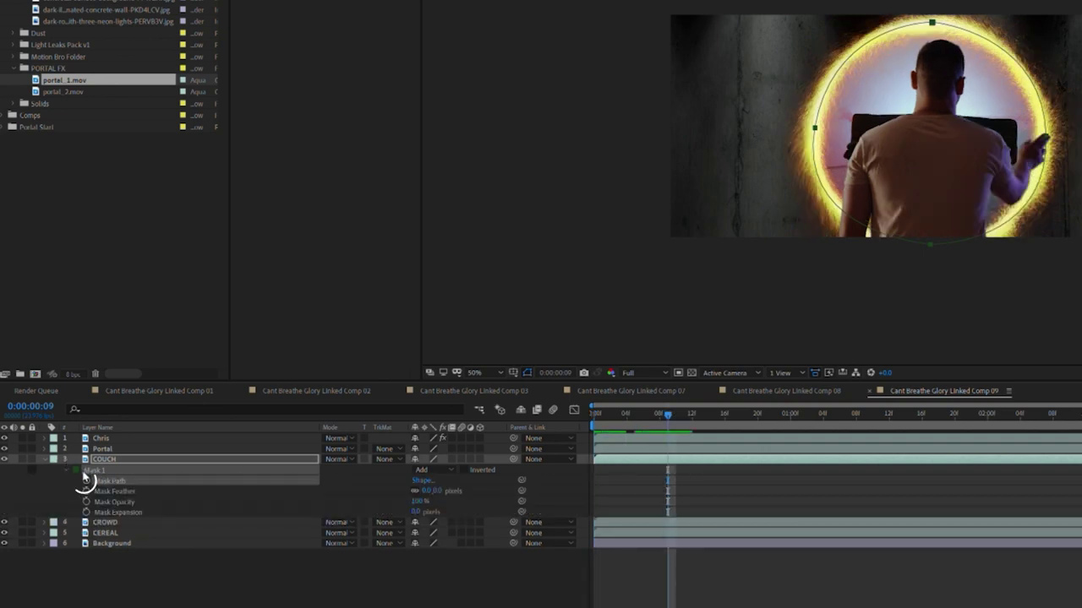
click(86, 480)
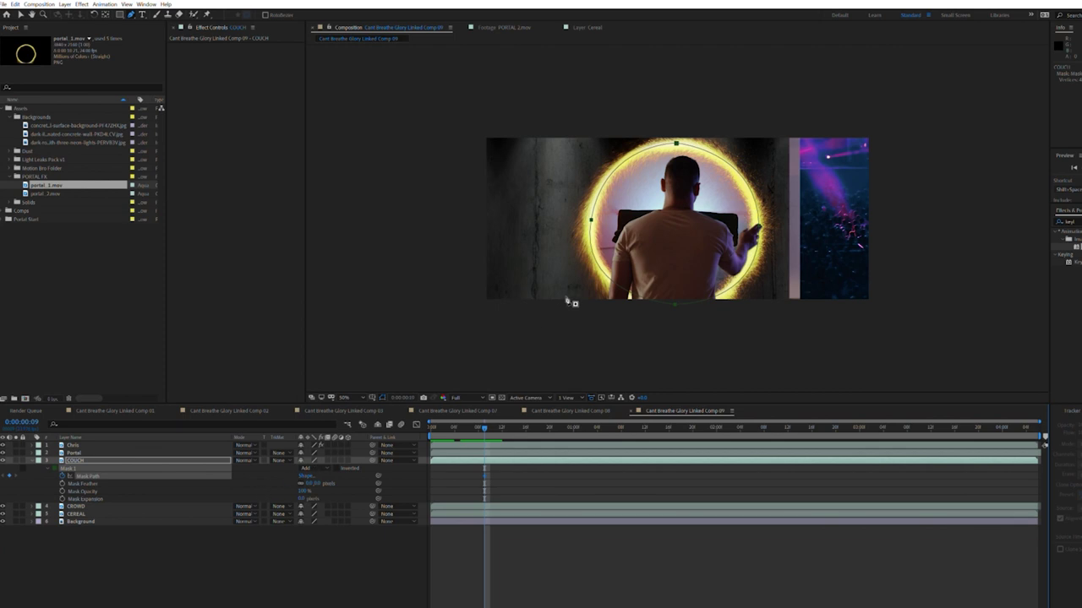
- Keyframe the COUCH mask path frame by frame up to 0:00:00:19, keeping it on the ring, and return to 0:00:00:09
key(Page_Down)
drag(565, 215, 591, 221)
key(Page_Down)
key(Page_Down)
key(Page_Down)
key(Page_Down)
key(Page_Down)
key(Page_Down)
key(Page_Down)
key(Page_Down)
key(Page_Down)
key(Page_Down)
key(Page_Down)
key(Page_Down)
key(Page_Up)
key(Page_Up)
key(Page_Up)
key(Page_Up)
key(Page_Up)
key(Page_Up)
key(Page_Up)
key(Page_Up)
key(Page_Up)
key(Page_Up)
key(Page_Up)
key(Page_Up)
key(Page_Up)
key(Page_Up)
key(Page_Down)
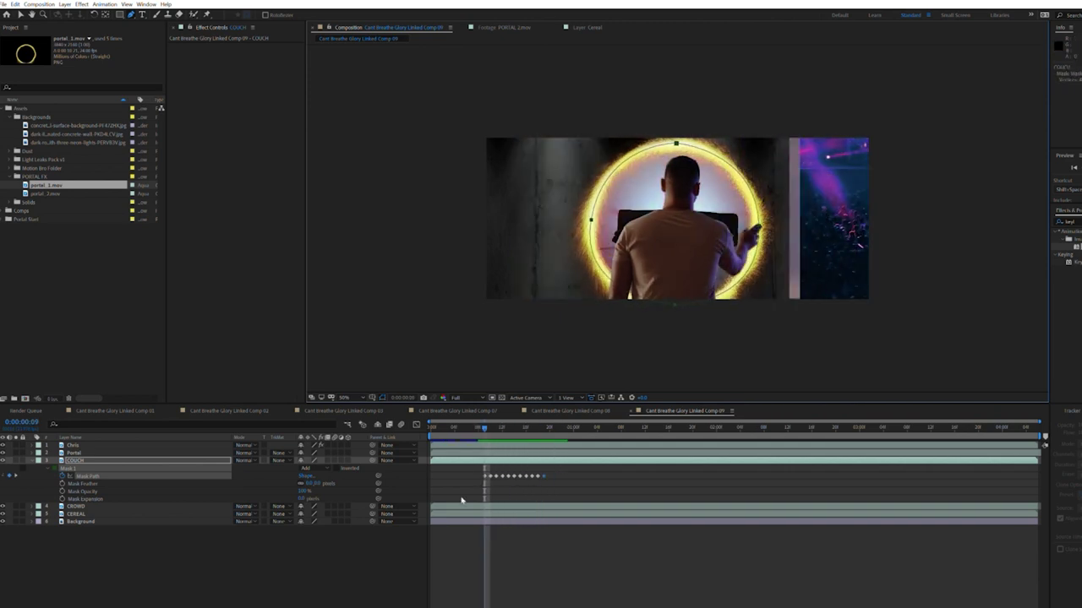
- Give the CROWD layer a ring-shaped mask, keyframe its path to stay on the portal through each slide, and preview the result
click(76, 507)
click(69, 469)
click(80, 505)
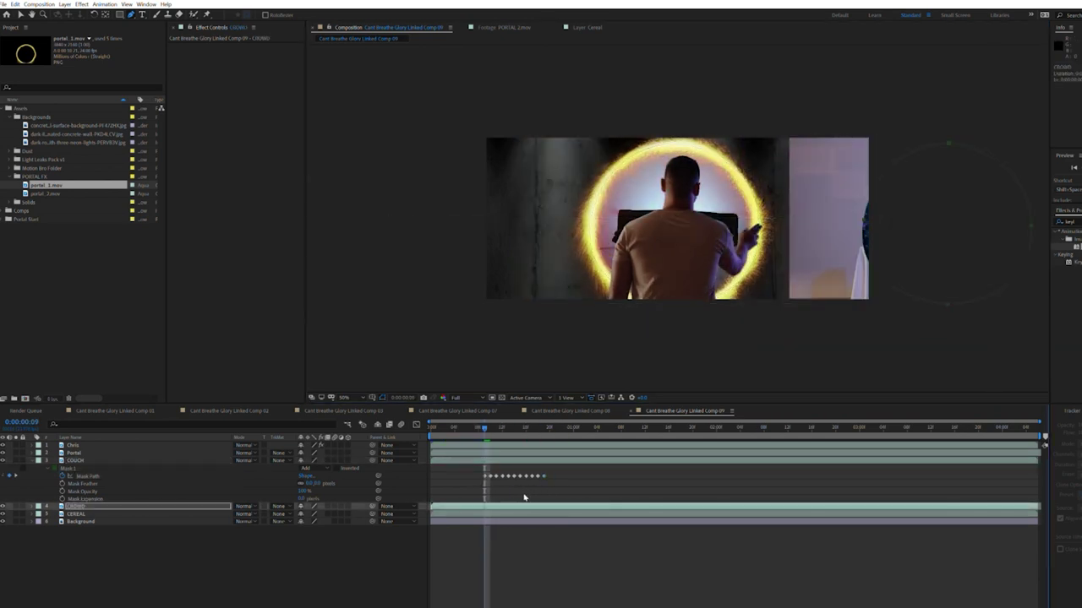
key(ctrl+v)
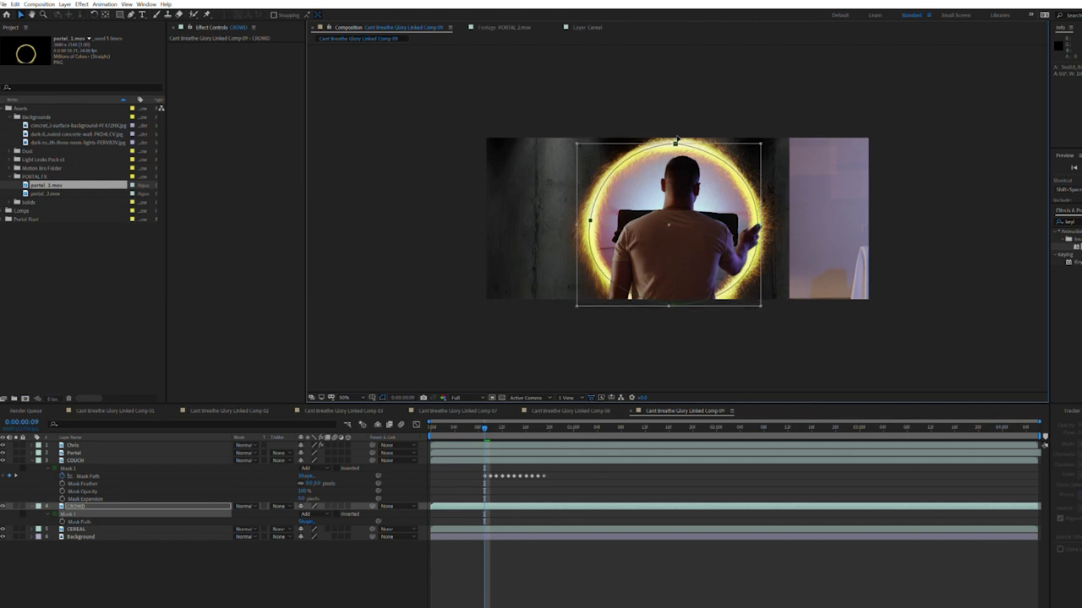
click(52, 514)
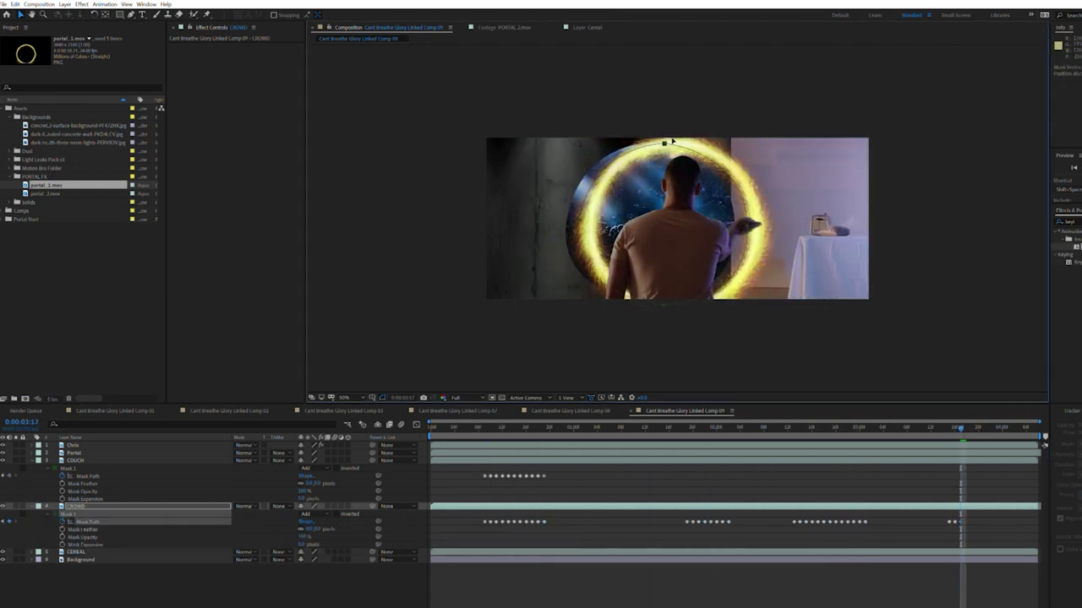
key(space)
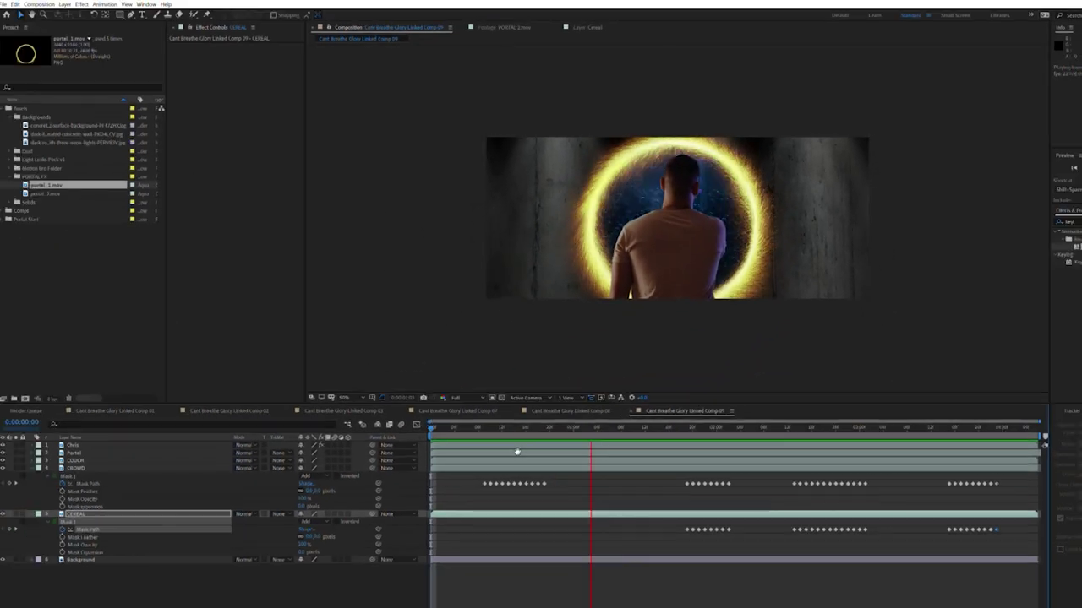
key(space)
- Collapse the layer properties and enable motion blur for the COUCH, CROWD and CEREAL layers
click(80, 467)
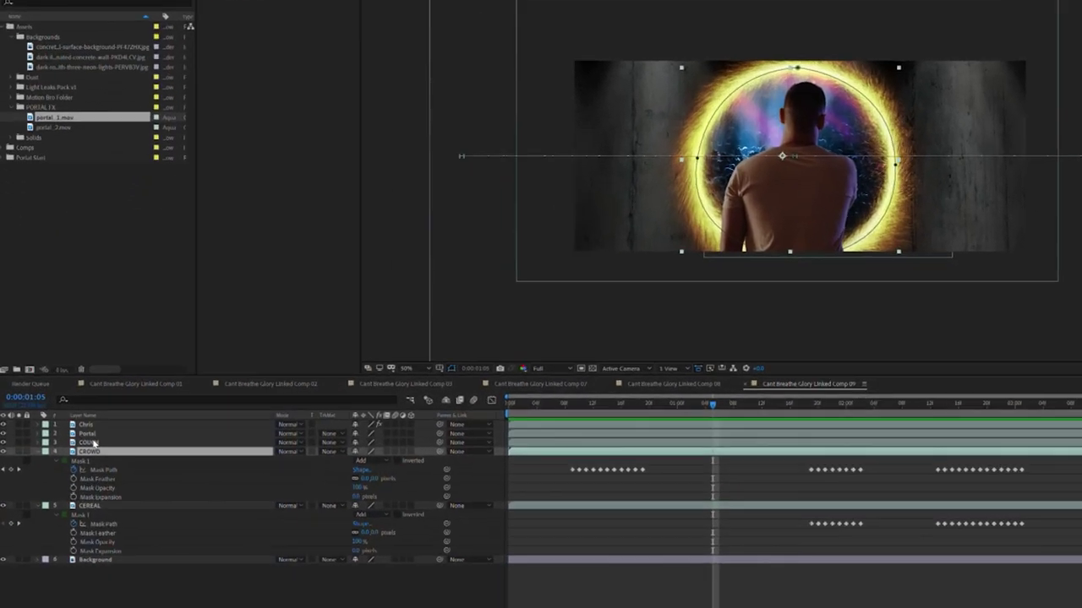
key(u)
key(u)
click(139, 420)
key(m)
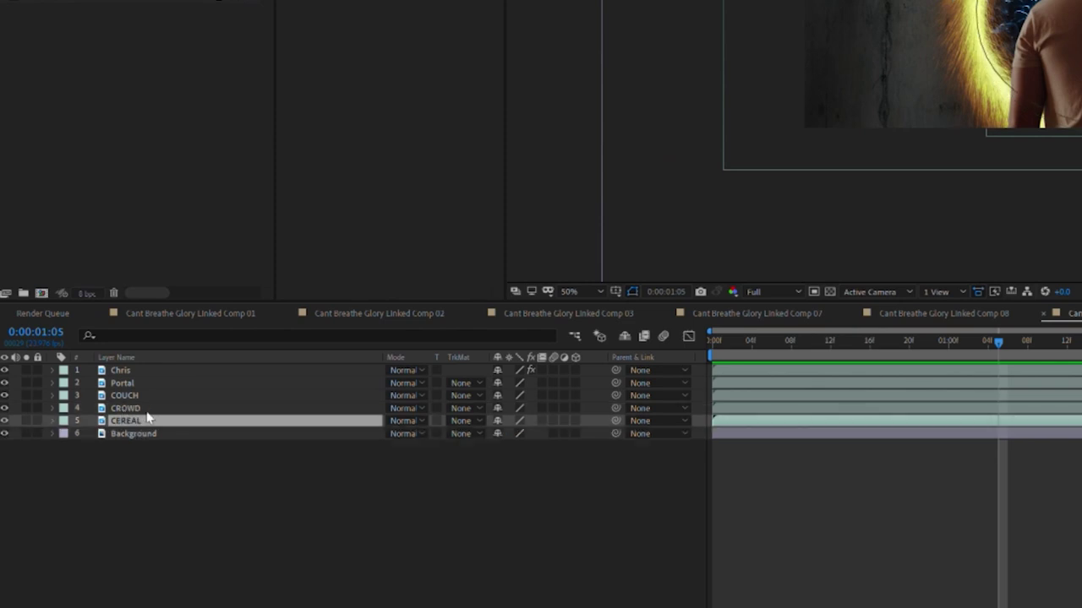
click(545, 396)
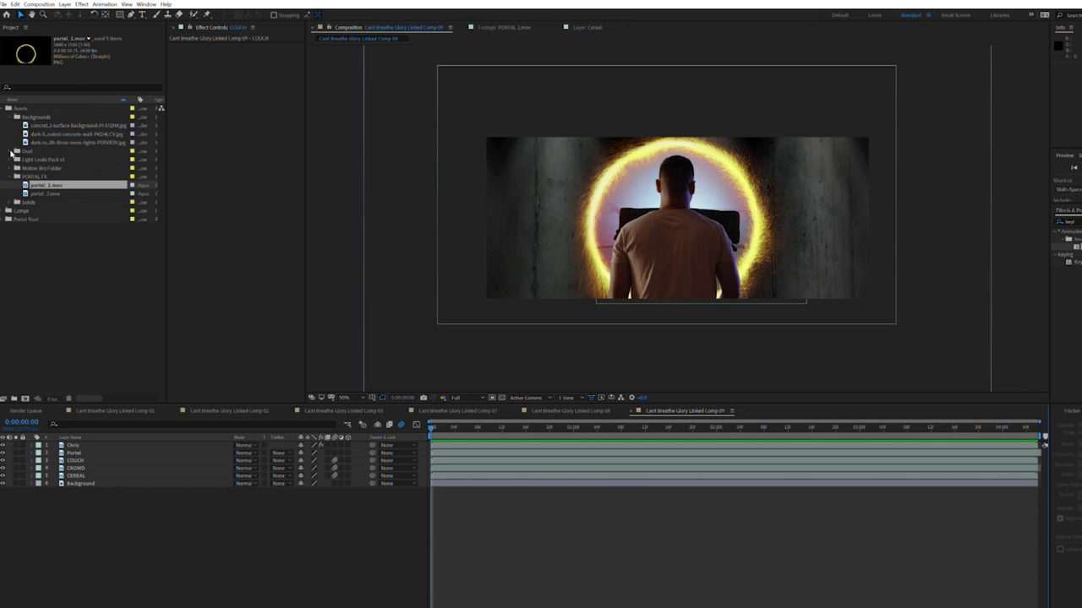
- Add Light Leaks 2 (fast golden).mov from the light leaks pack folder directly beneath the Portal layer
click(11, 158)
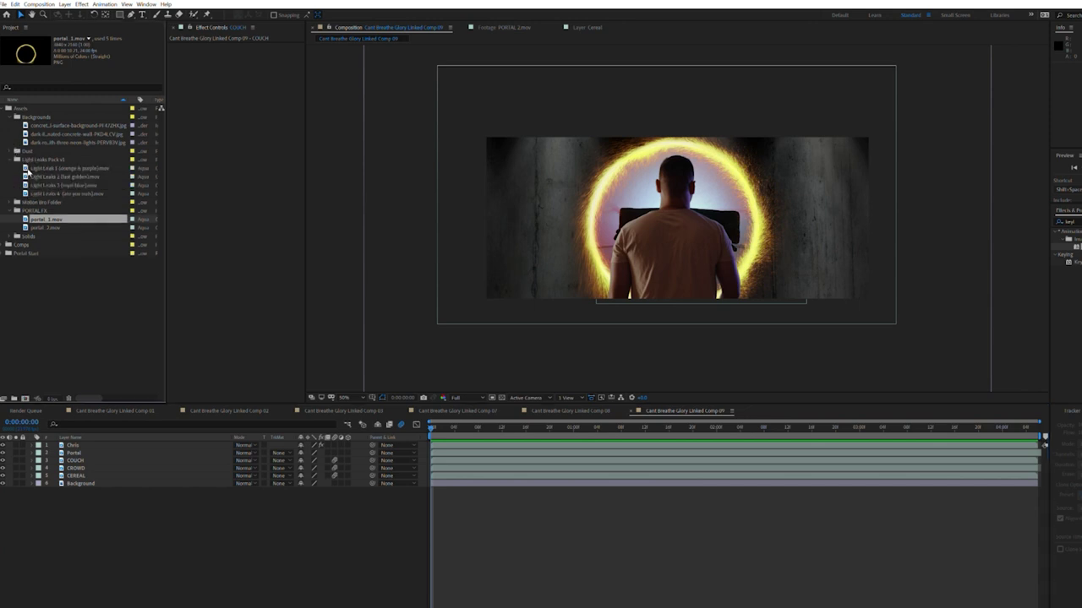
drag(42, 177, 89, 434)
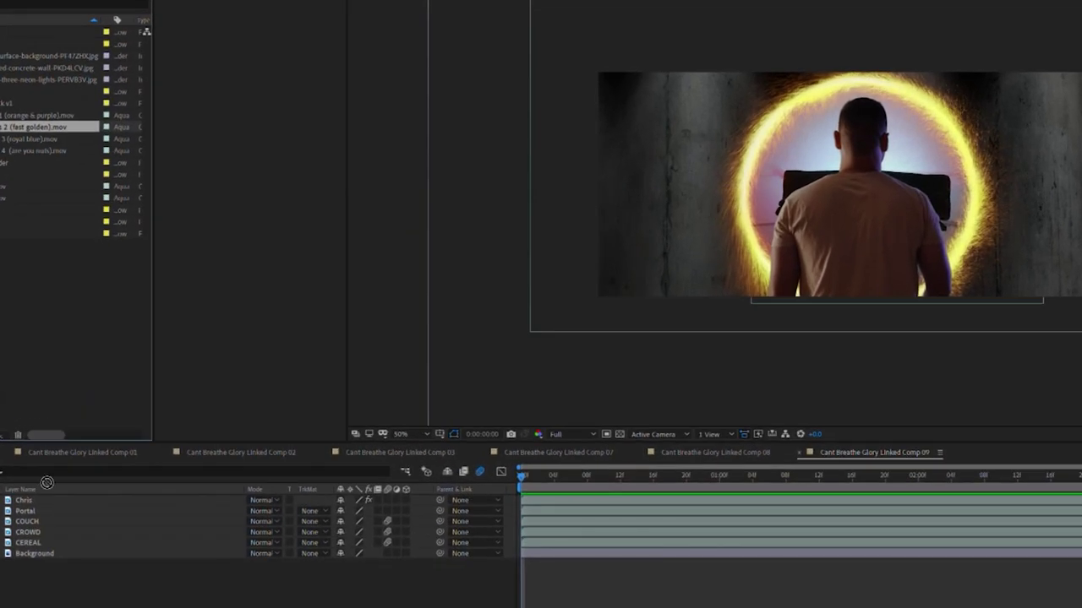
drag(47, 482, 39, 513)
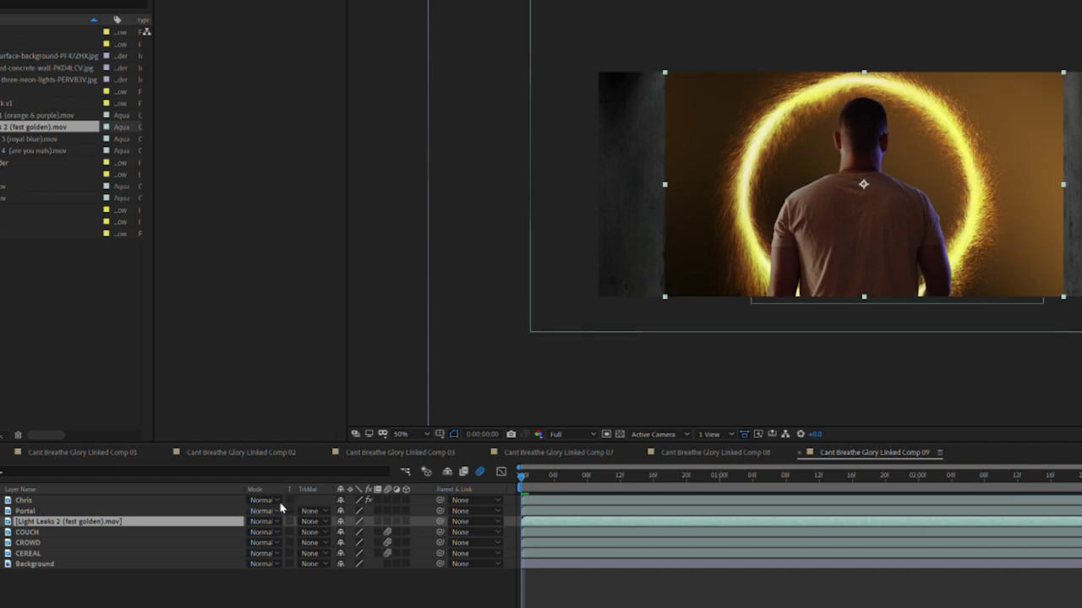
- Narrow the light leak layer to about the ring's width and shift it slightly left to center it on the portal
key(s)
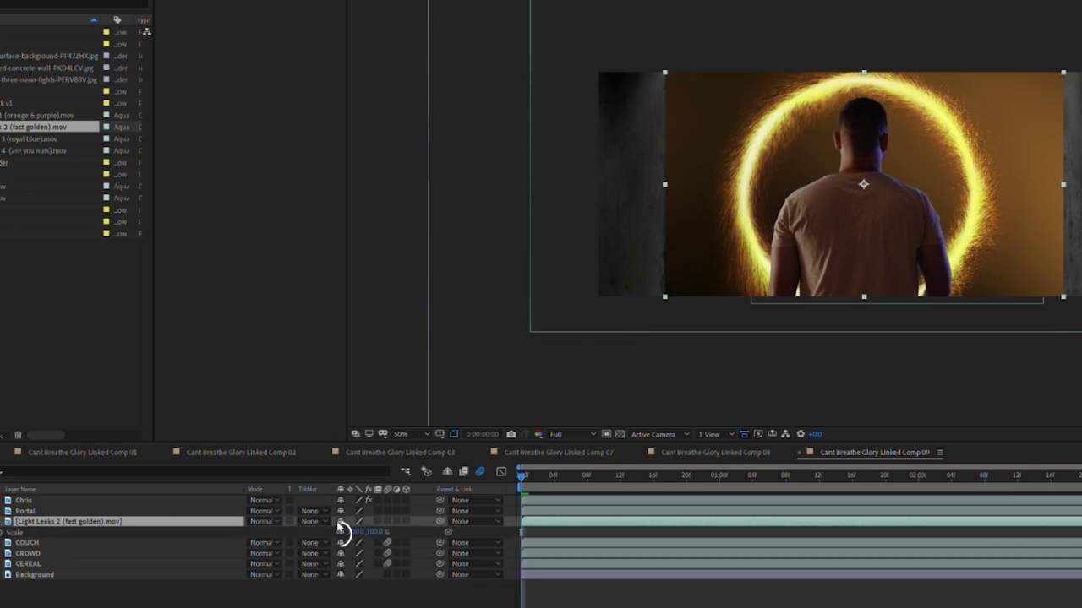
drag(361, 529, 323, 522)
key(p)
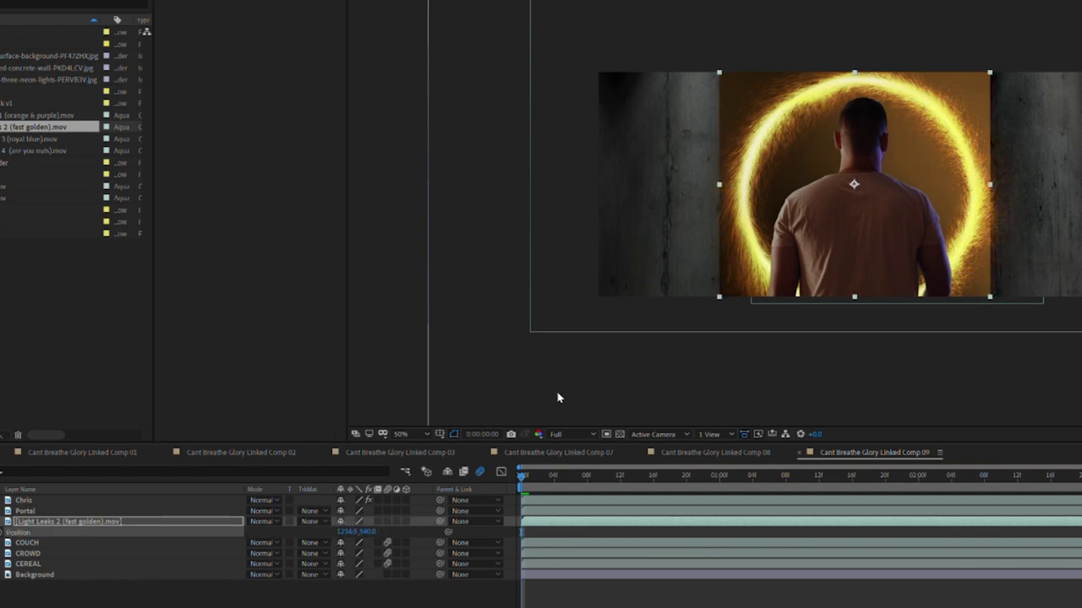
- Draw a closed curved mask on the light leak layer following the portal ring
click(859, 80)
drag(744, 191, 742, 290)
click(841, 316)
drag(977, 198, 981, 89)
click(858, 79)
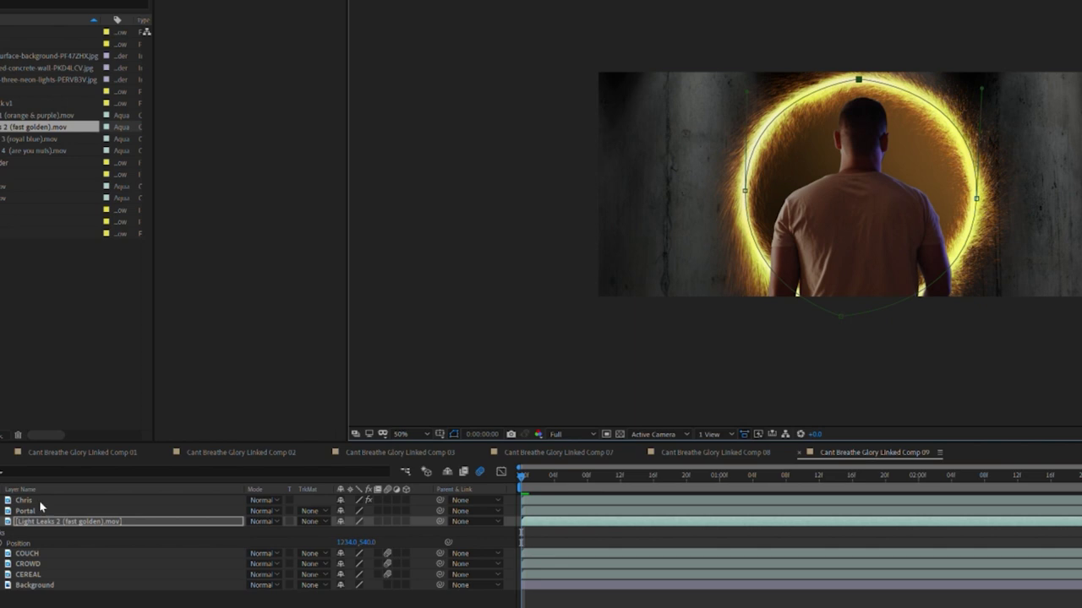
- Rename the Light Leaks 2 (fast golden).mov layer as Light Leak
key(Return)
text(L)
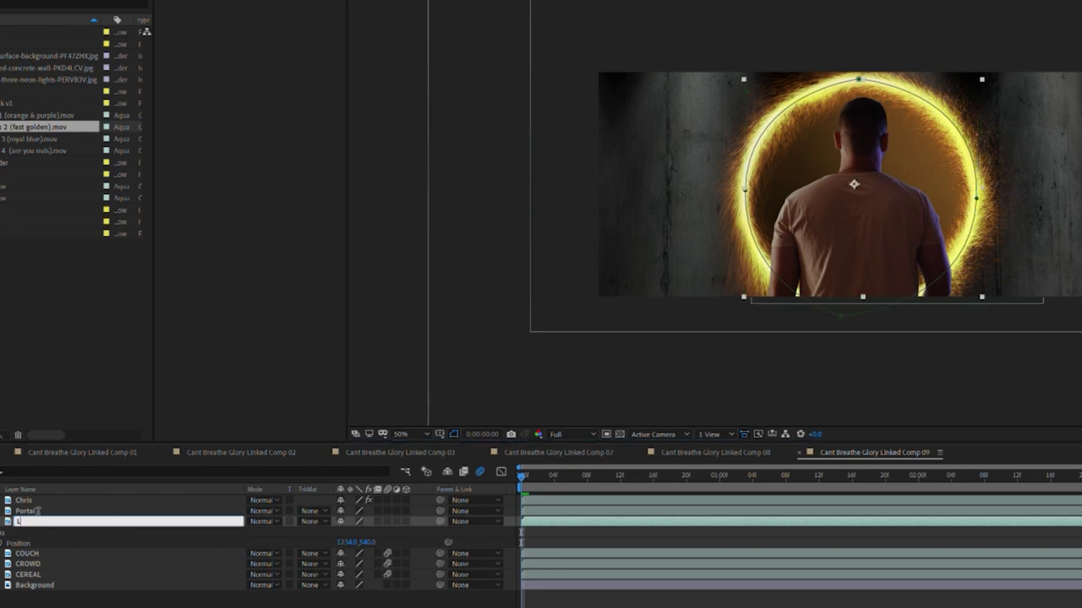
text(ight Leak)
key(Return)
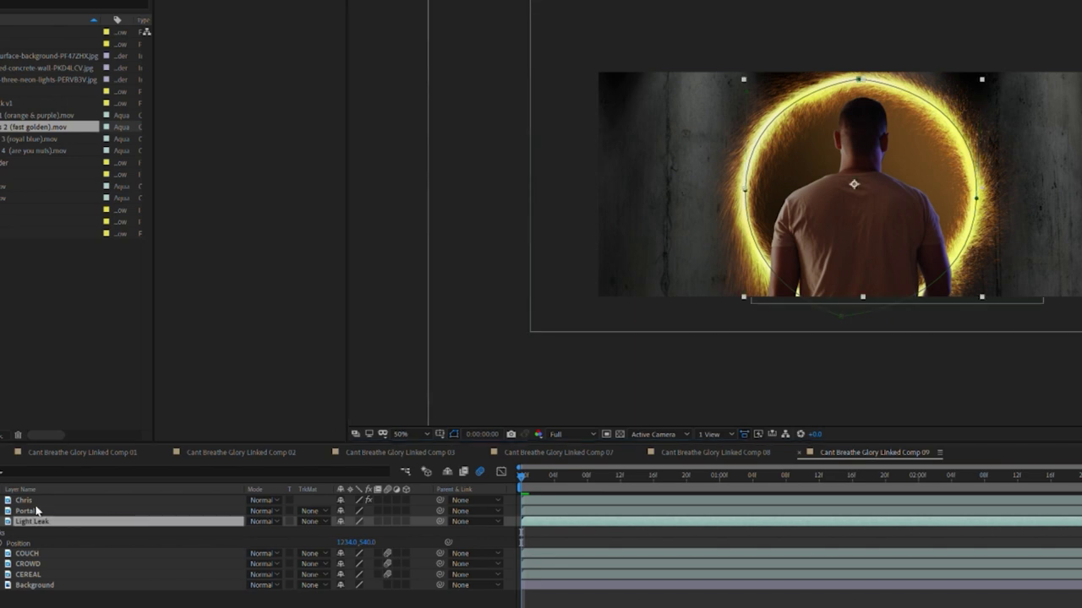
- Set the Light Leak layer's mask feather to 15 pixels
key(f)
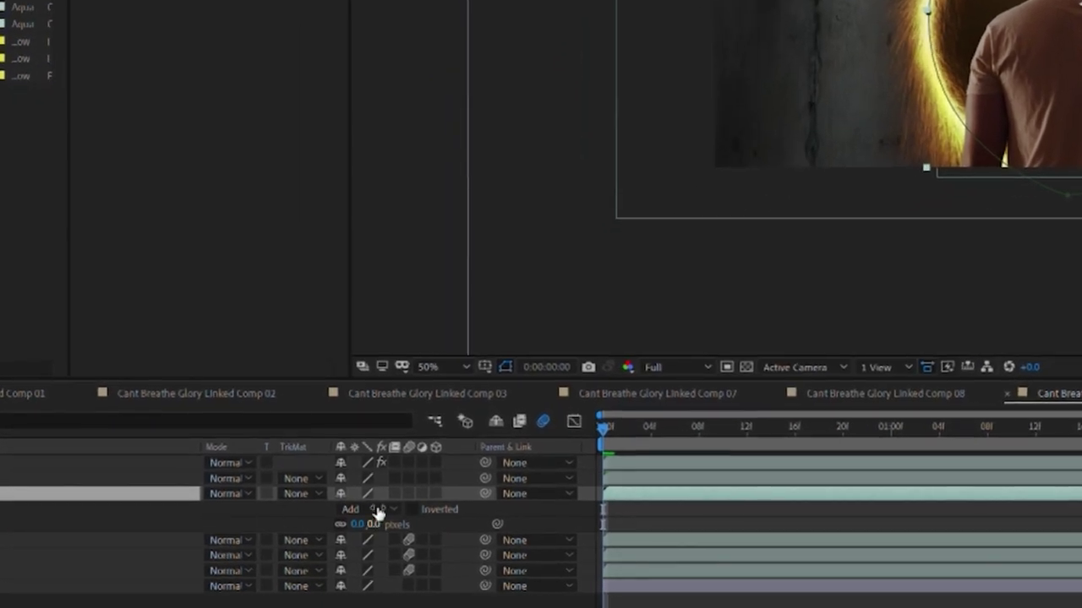
click(359, 524)
text(15)
key(Return)
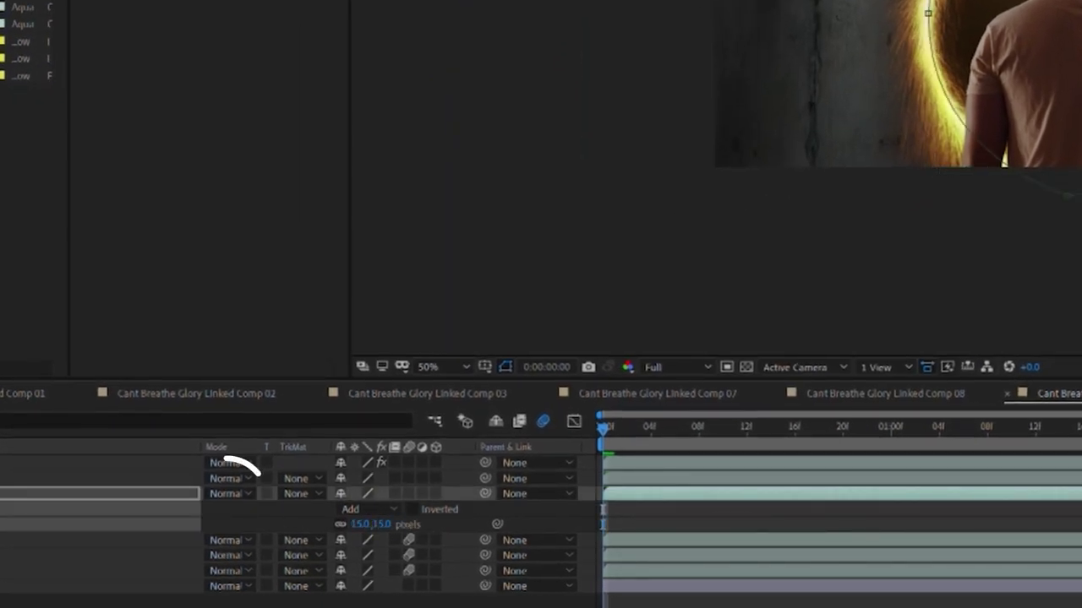
key(f)
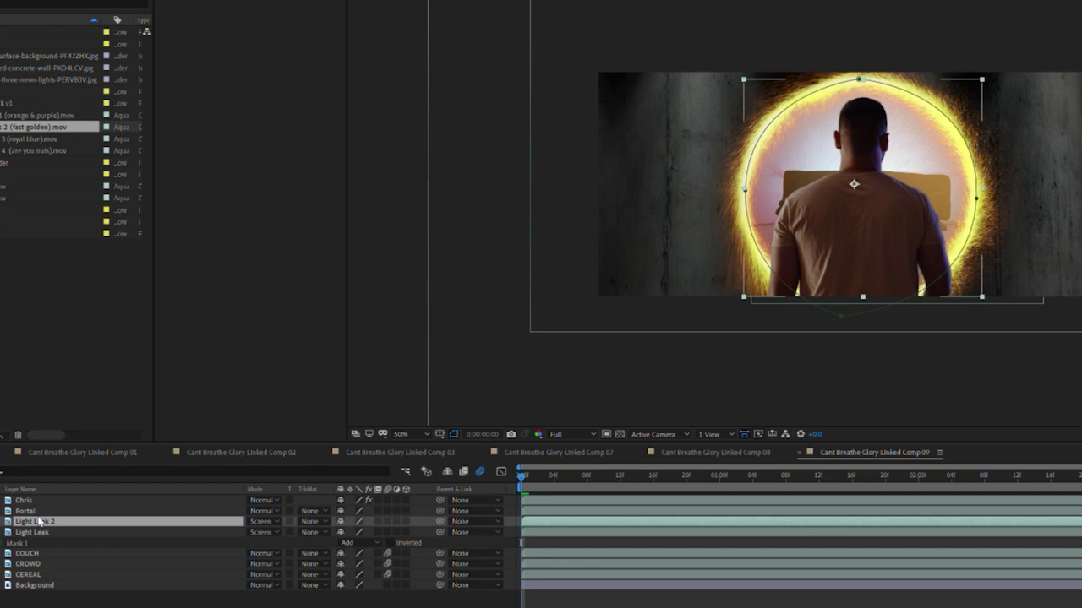
- Set the Light Leak 2 layer's opacity to 50%
key(t)
click(348, 532)
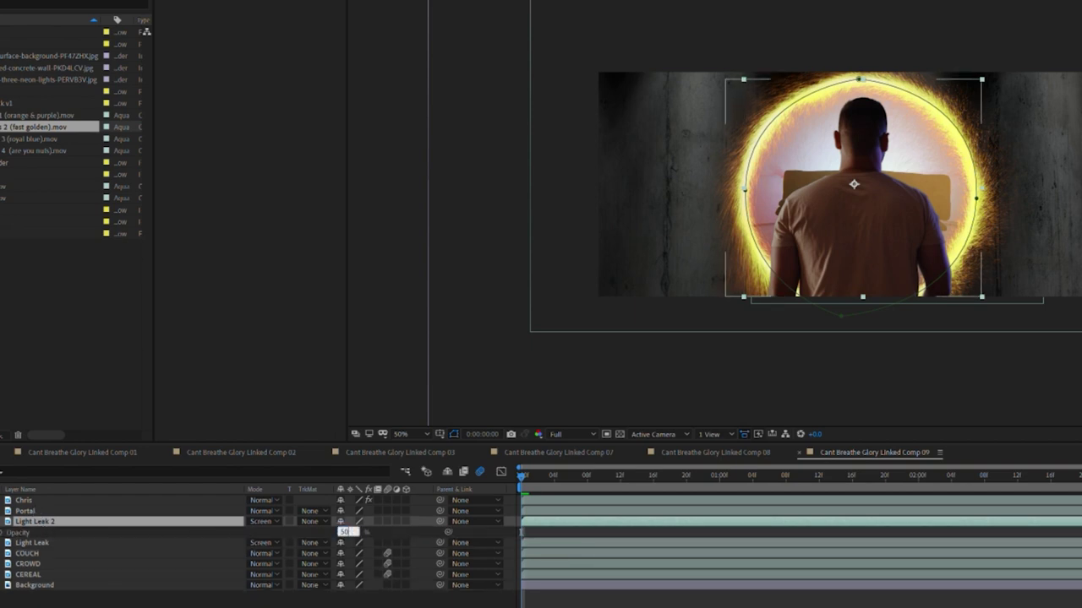
text(50)
key(Return)
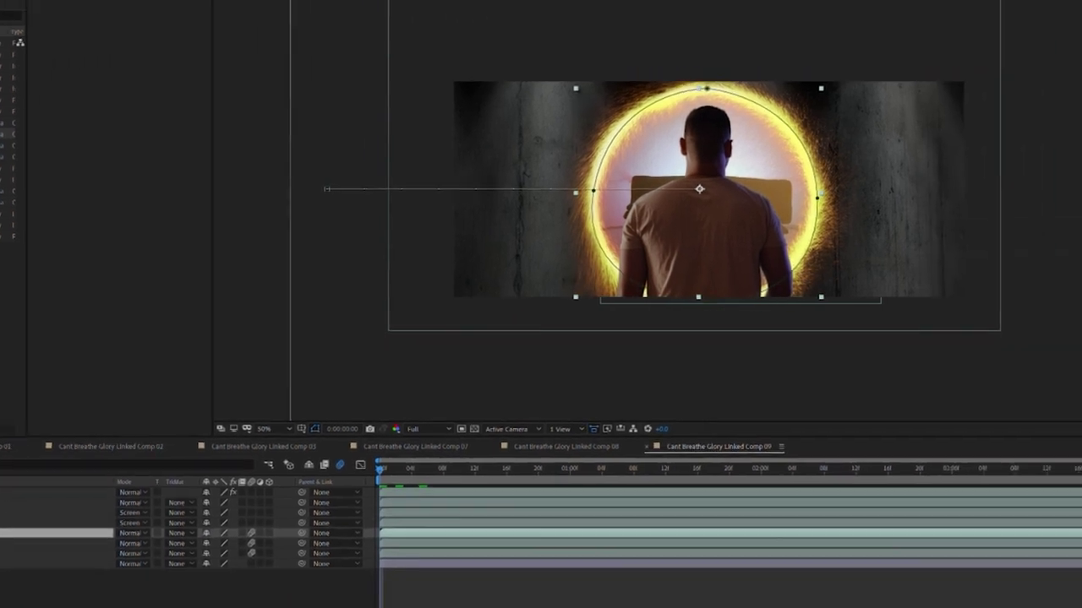
- Find the Lumetri Color effect and apply it to the COUCH layer
drag(1028, 199, 947, 208)
text(lumet)
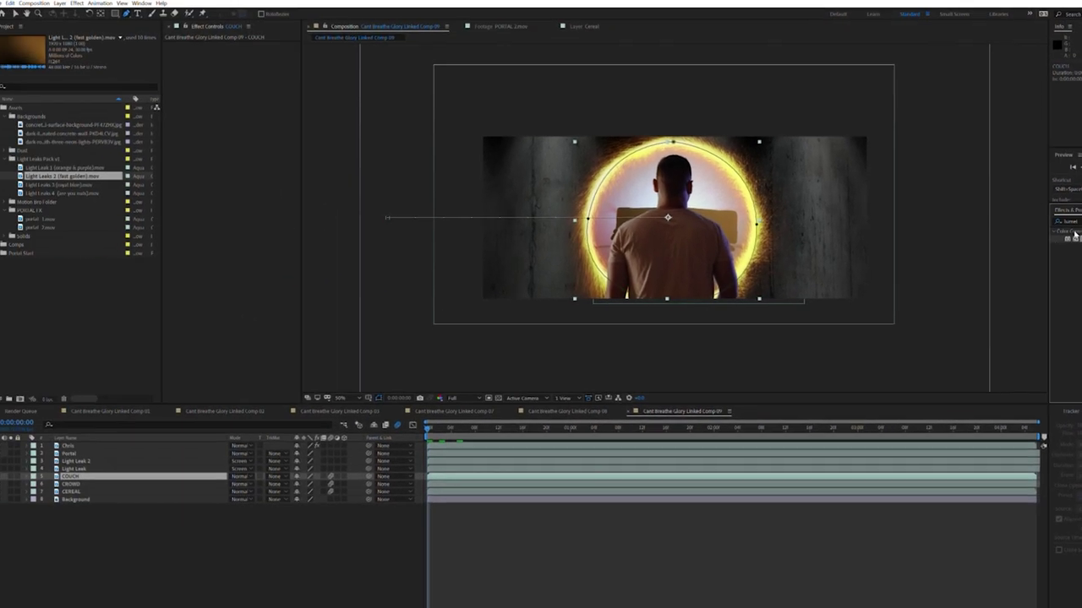
drag(1019, 223, 74, 475)
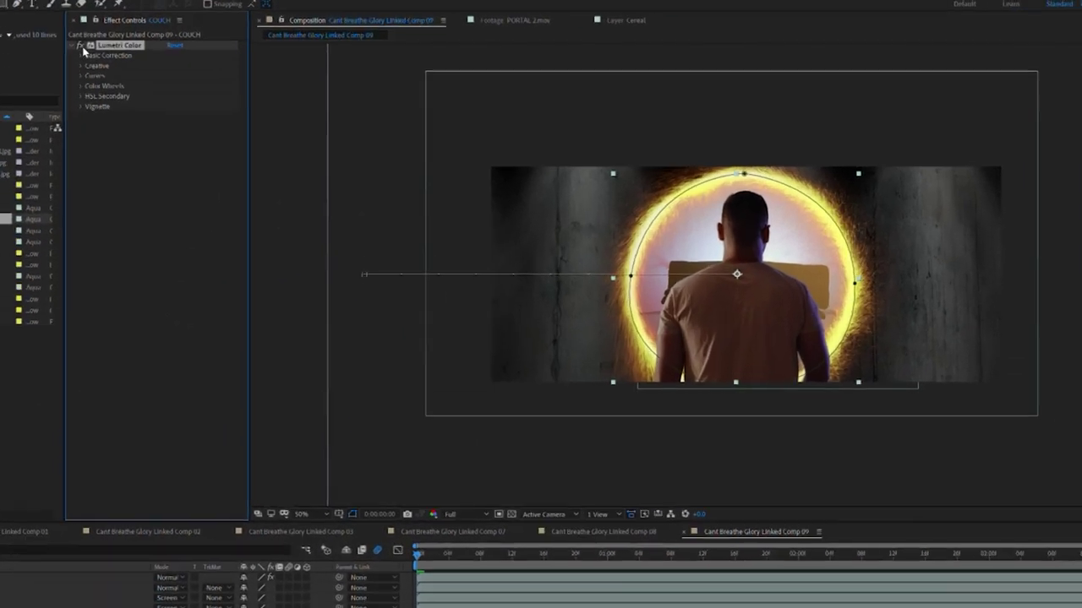
- In COUCH's Lumetri basic correction, set temperature to 100, tint to -50 and exposure to 0.5
click(150, 53)
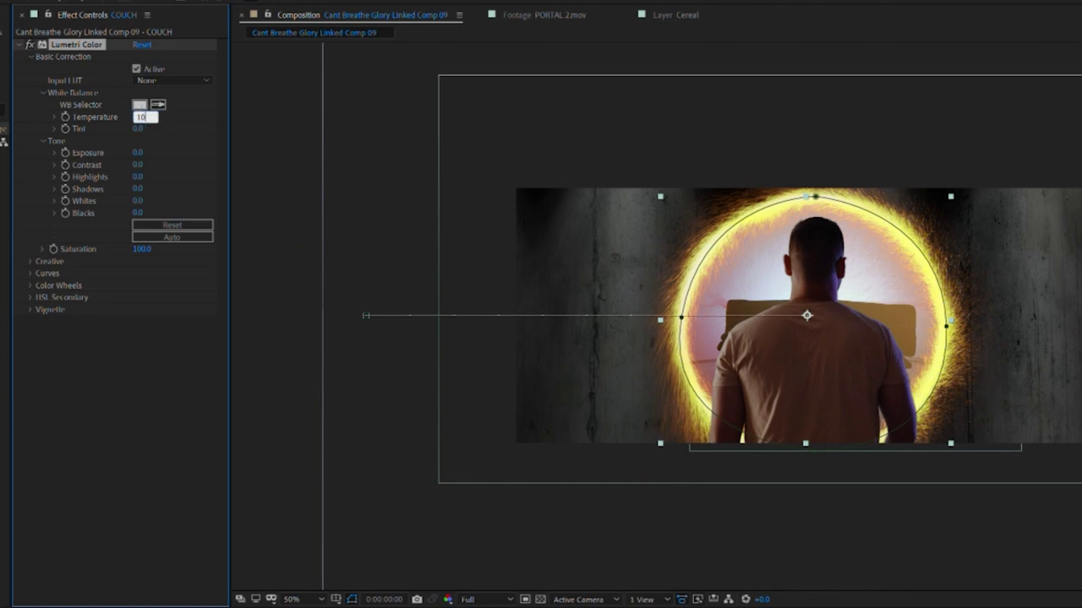
click(137, 130)
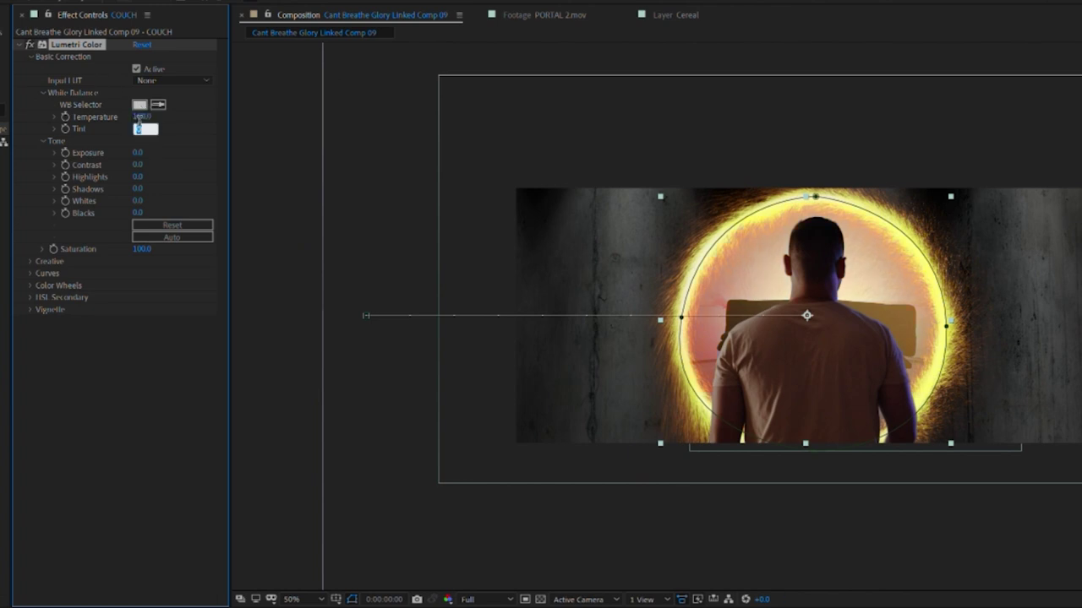
text(-50)
key(Return)
key(ctrl+s)
click(138, 153)
text(0.5)
key(Return)
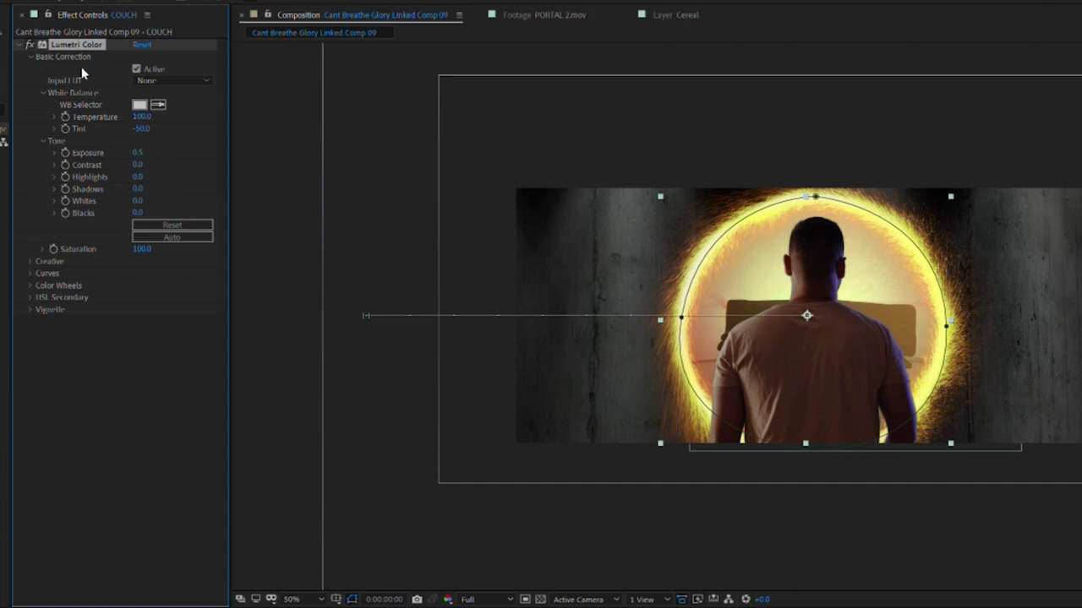
- Copy the Lumetri Color effect from COUCH onto the CROWD and CEREAL layers
key(ctrl+c)
click(14, 560)
key(ctrl+v)
click(13, 568)
key(ctrl+v)
- Inspect the color correction on the CROWD layer at 0:00:01:10 and search the effects for Tint
click(726, 595)
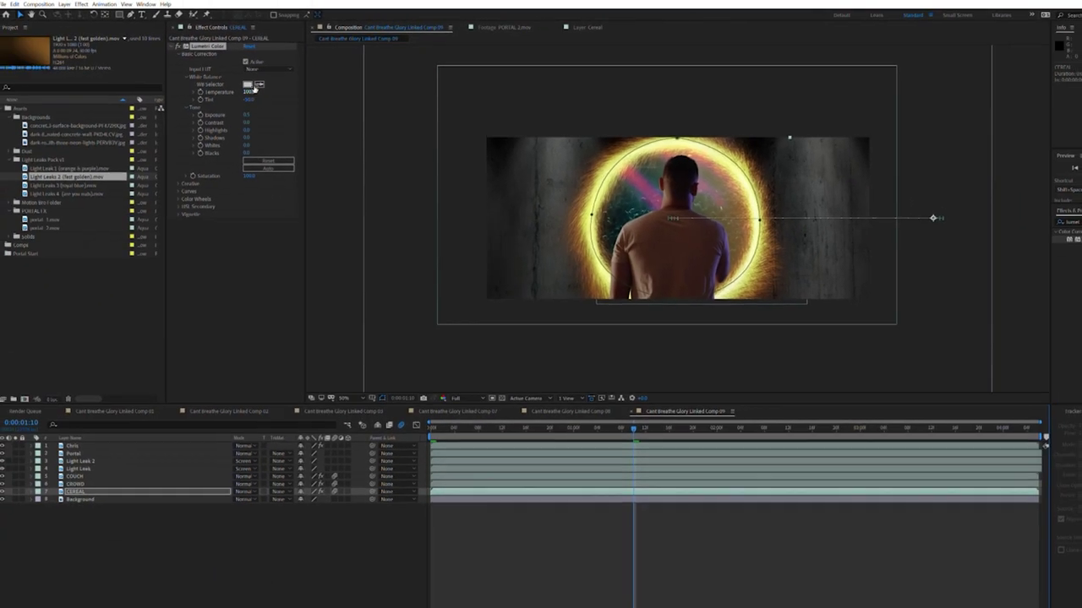
click(13, 560)
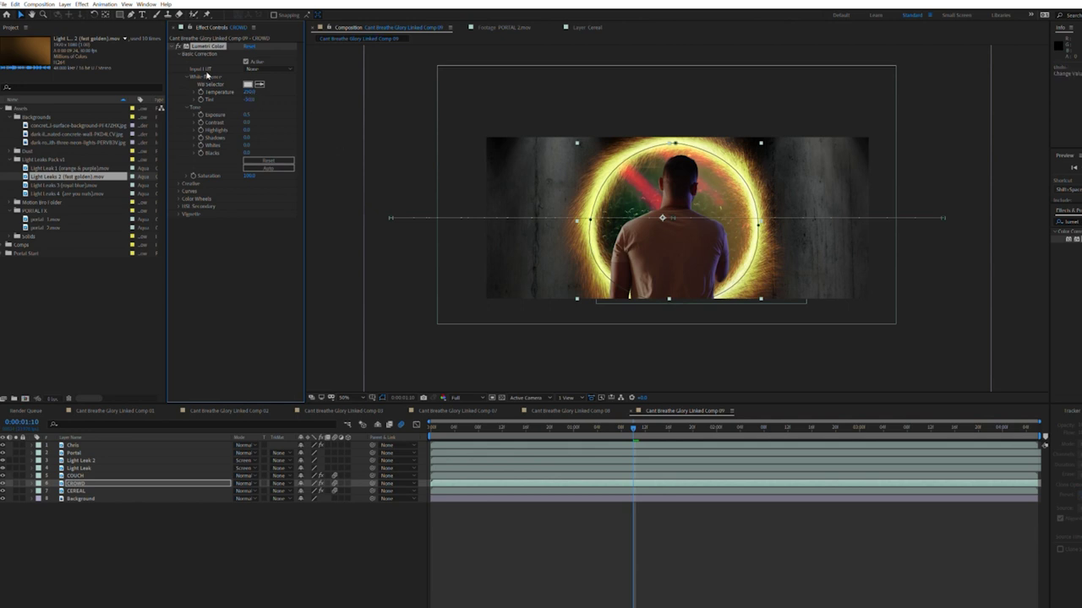
drag(1080, 222, 1035, 218)
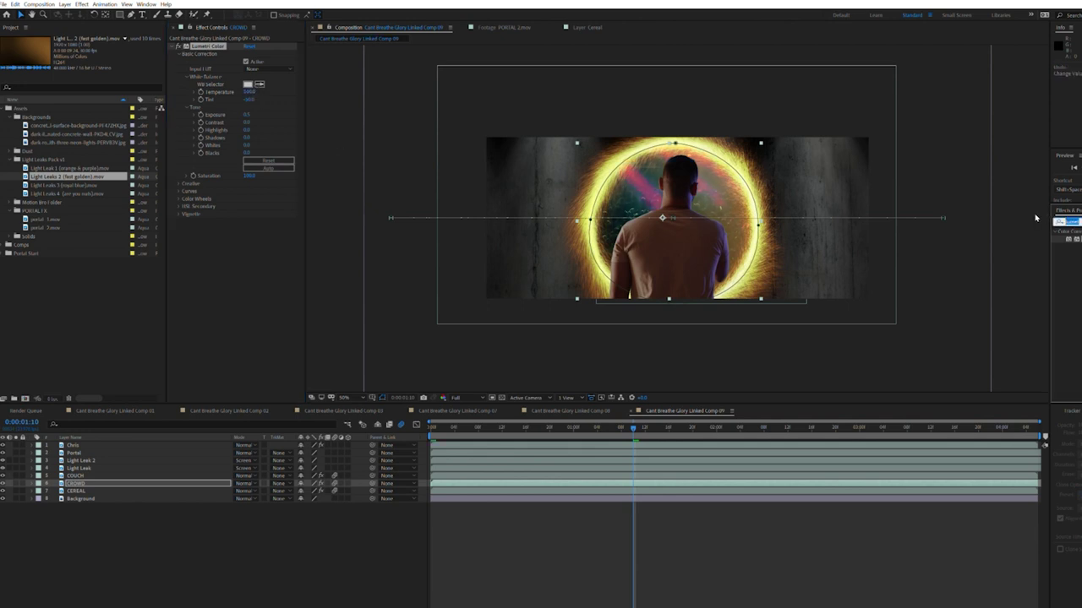
text(lum)
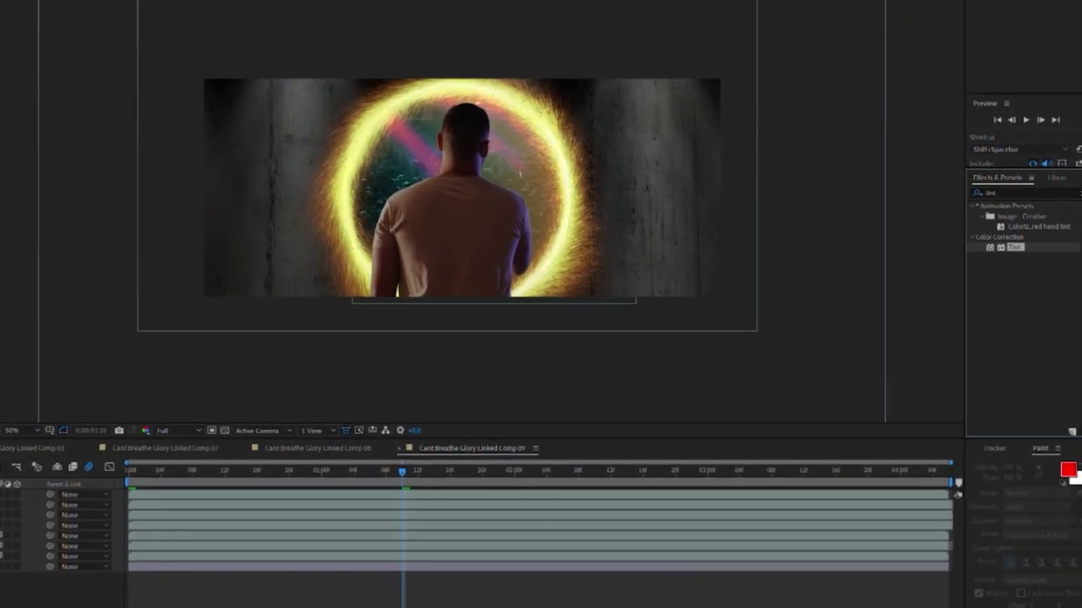
- Apply Camera Lens Blur with a blur radius of 15 to both the actor layer and the Background layer
drag(1008, 246, 501, 171)
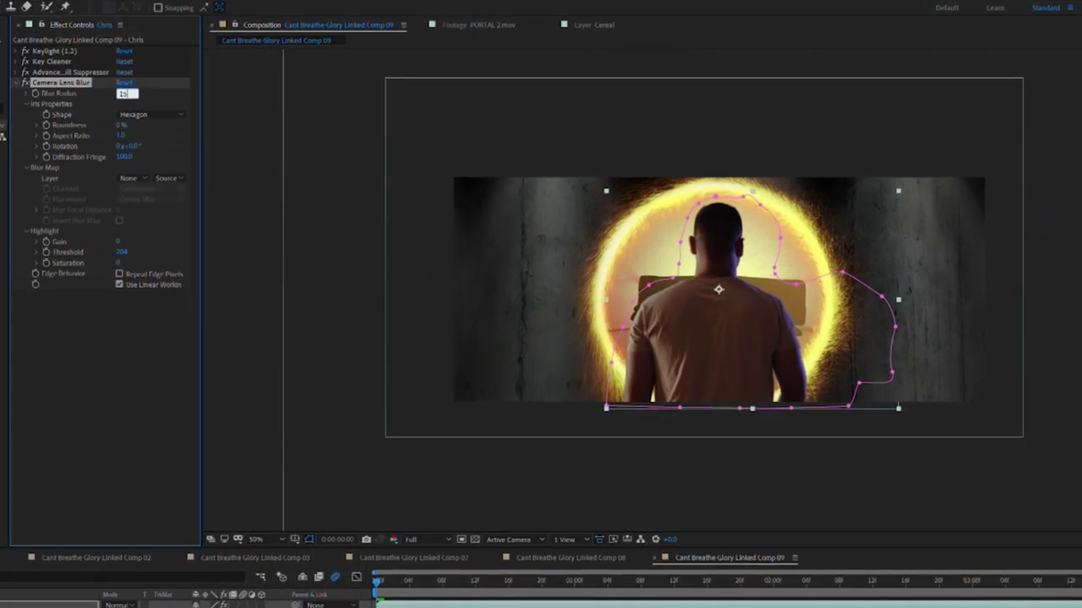
key(Return)
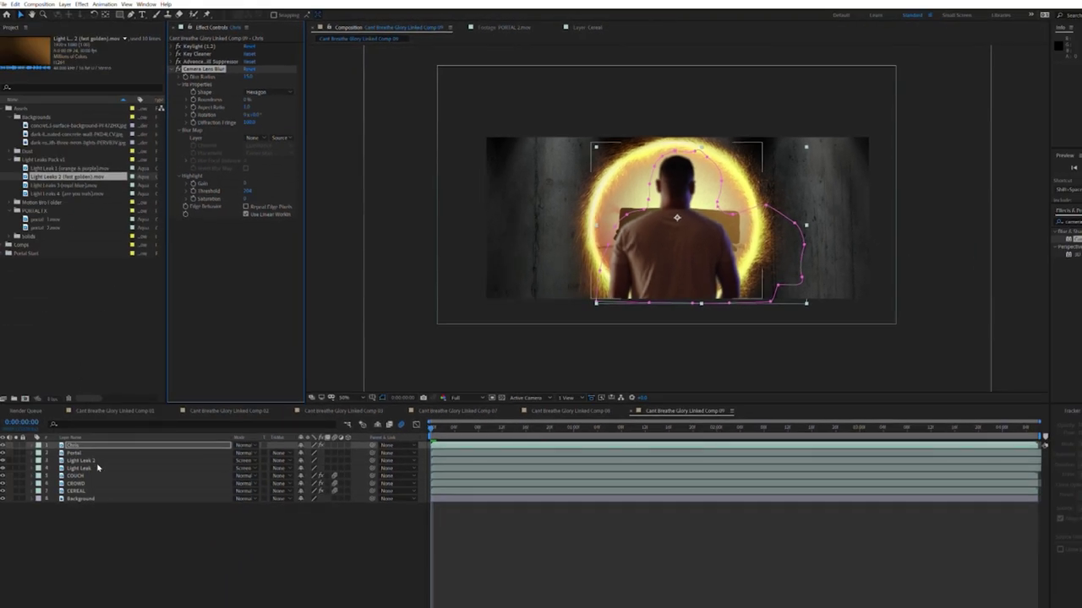
click(81, 499)
key(Return)
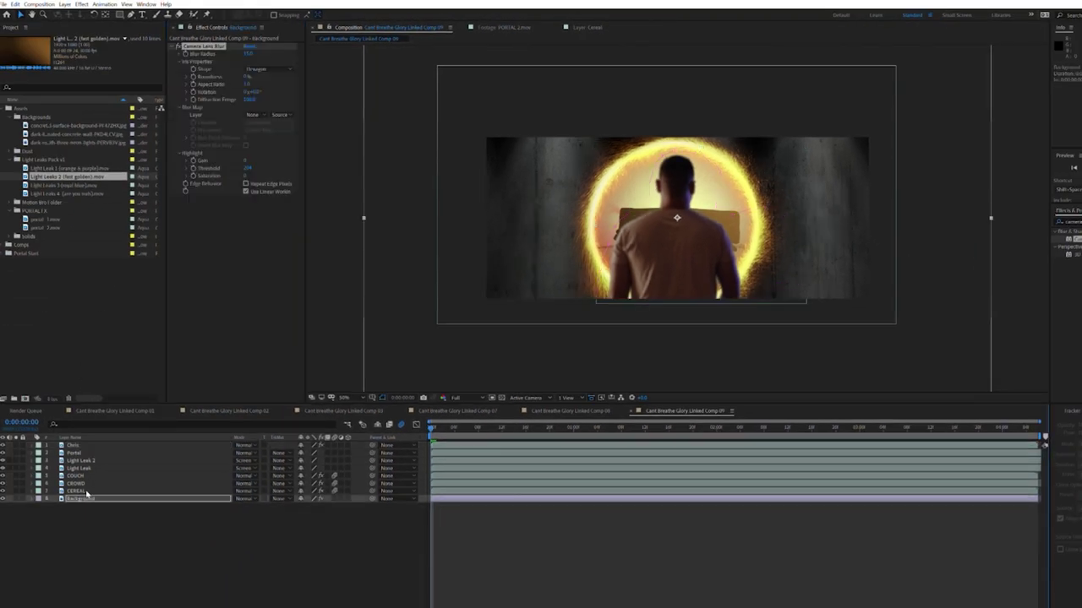
click(202, 520)
- Duplicate the Background layer and rename the copy as Background Glow
click(81, 498)
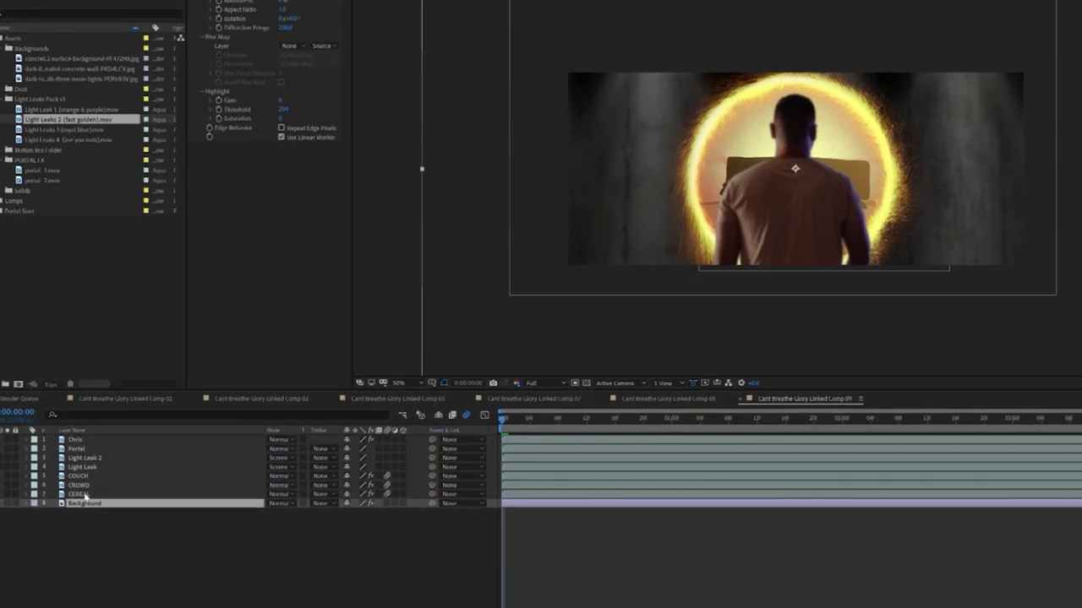
key(ctrl+d)
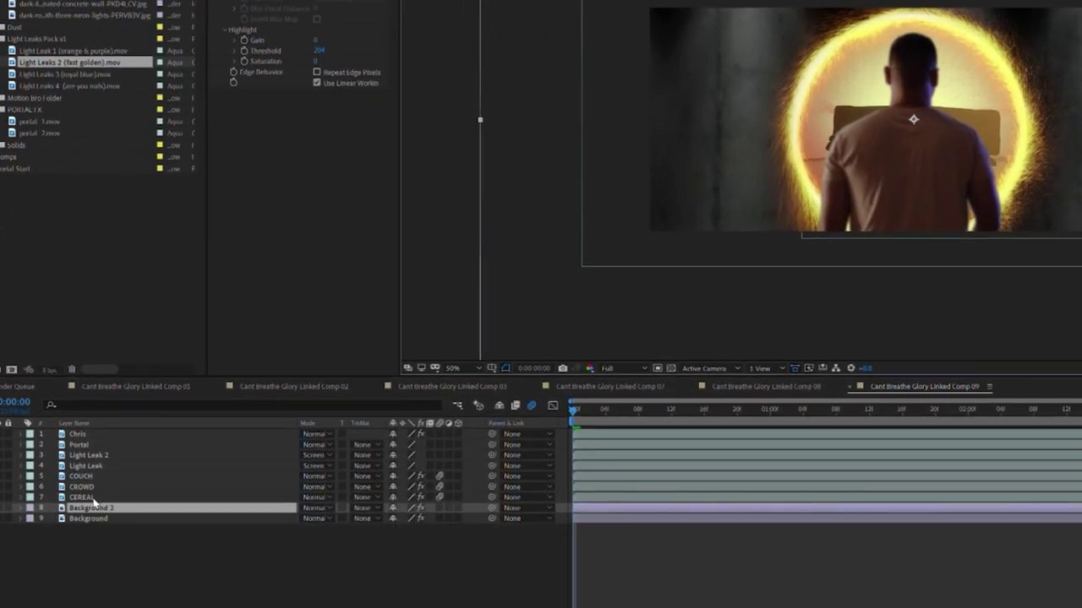
key(Return)
text(Background)
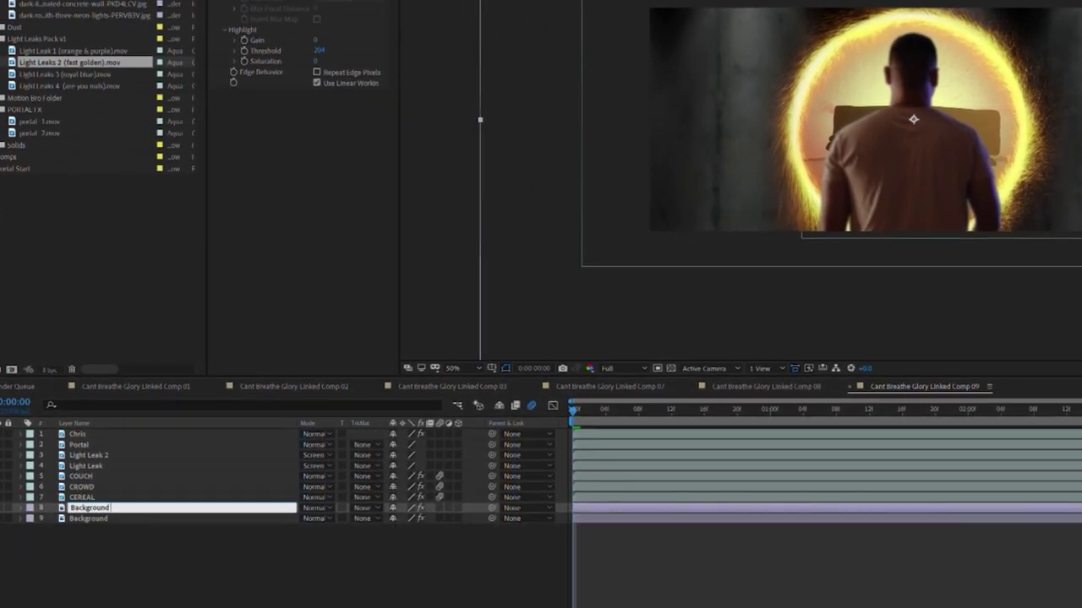
text( Glow)
key(Return)
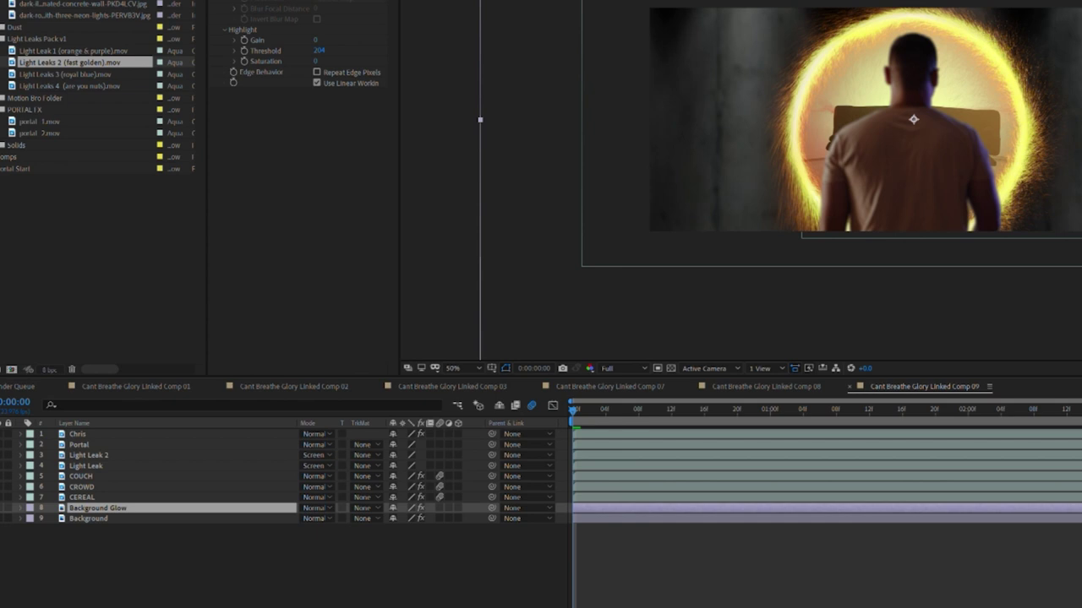
- Draw a large closed curved mask around the portal on Background Glow, and hide the original Background layer
click(802, 82)
drag(741, 126, 758, 264)
mouse_move(909, 275)
mouse_down()
mouse_move(920, 278)
mouse_move(906, 175)
mouse_up()
click(732, 148)
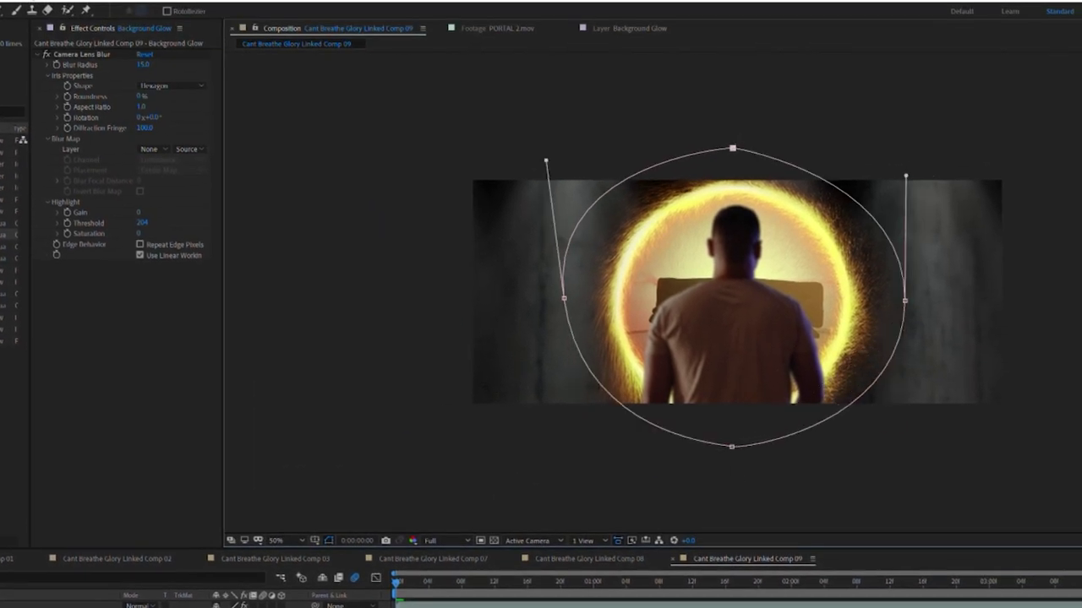
click(2, 538)
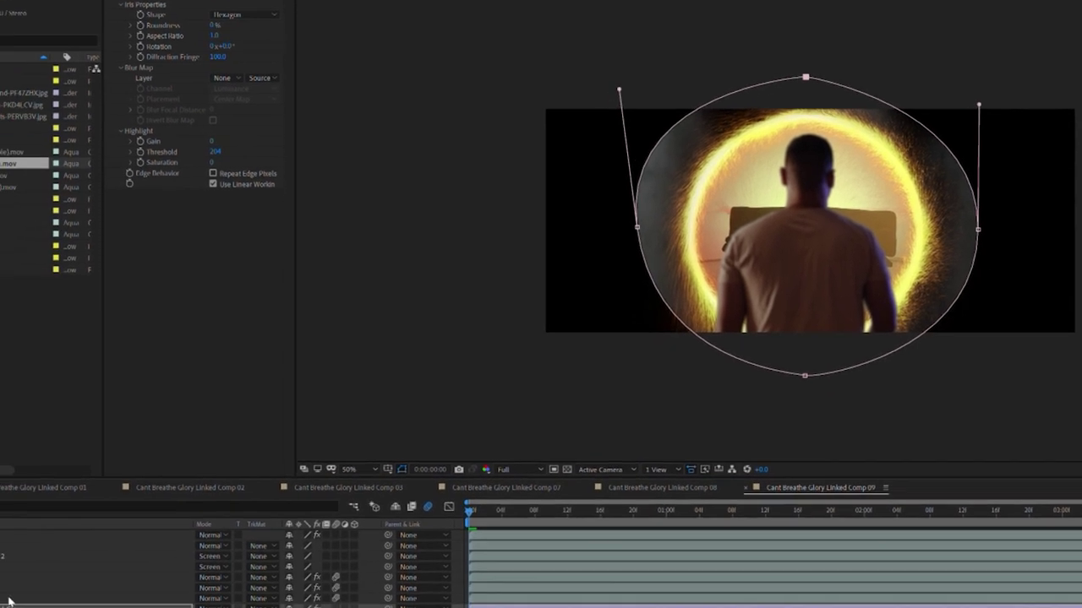
- Heavily feather the Background Glow mask so its edge fades softly into the dark surroundings
click(93, 524)
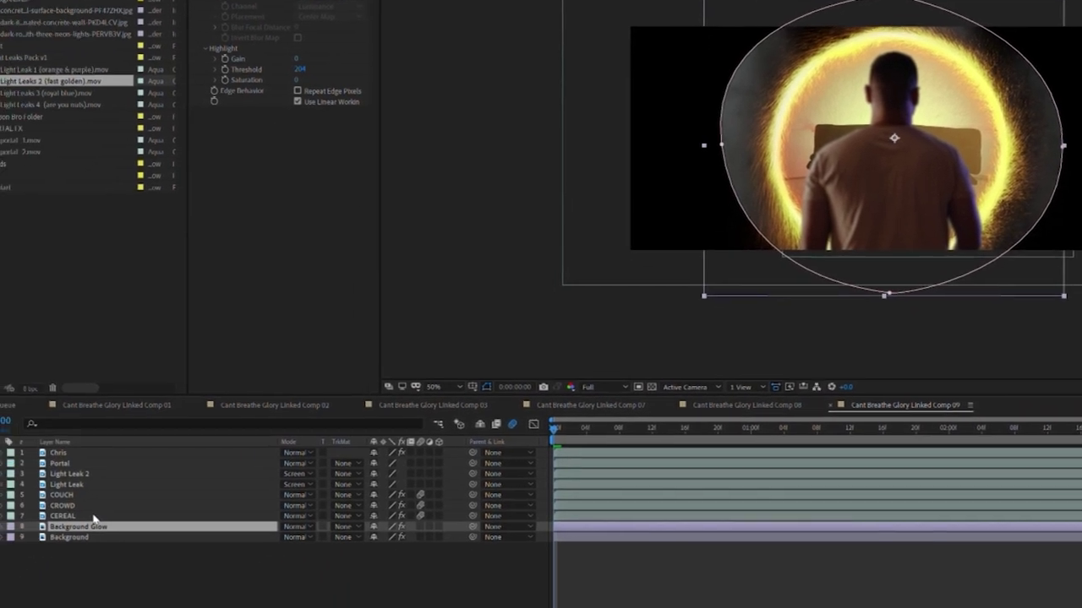
key(f)
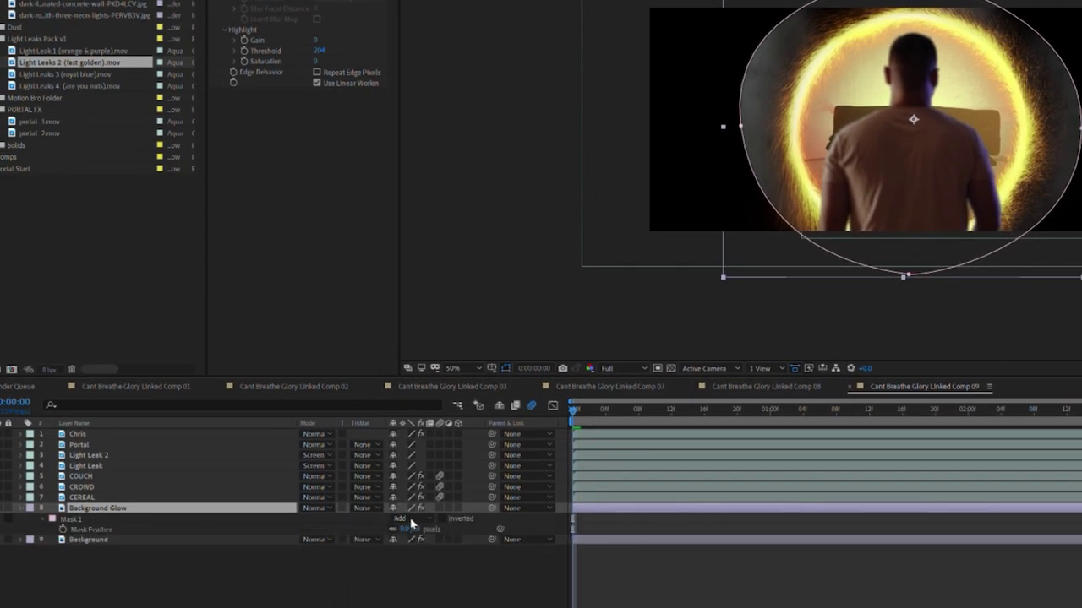
click(406, 529)
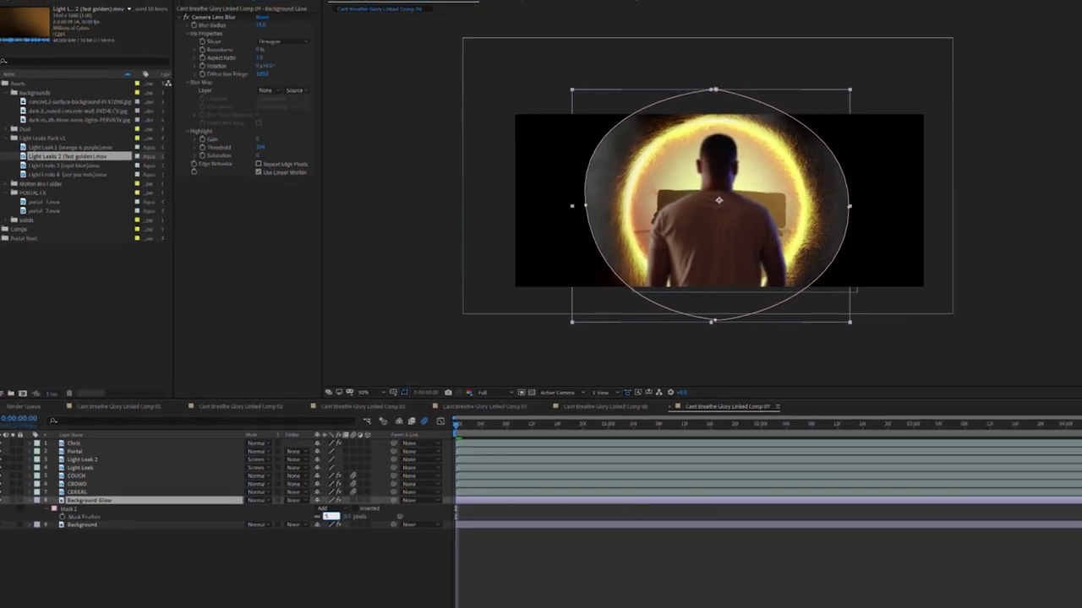
text(500)
key(Return)
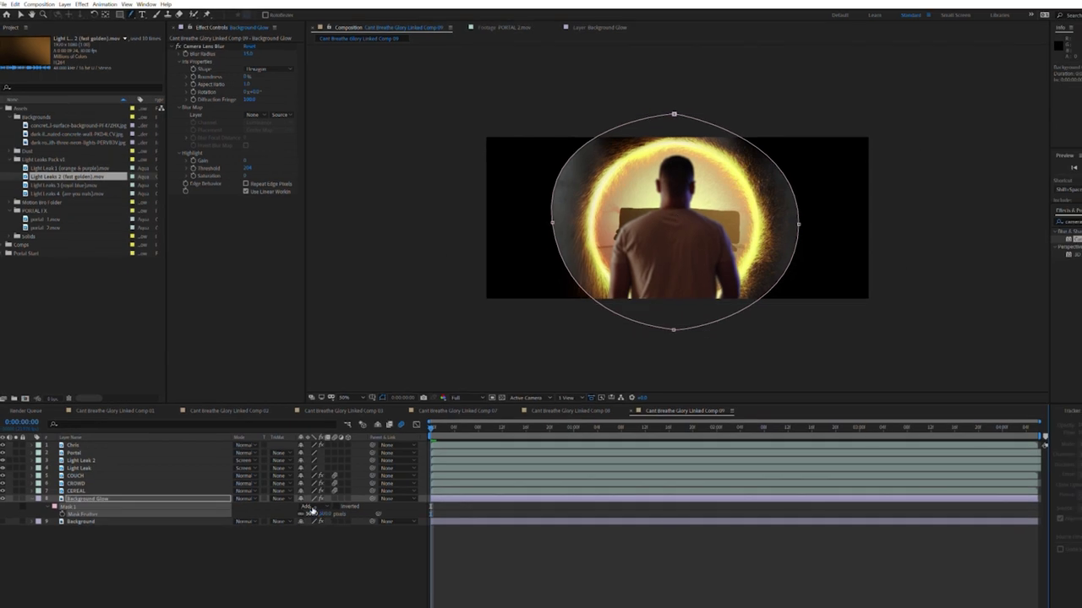
click(312, 512)
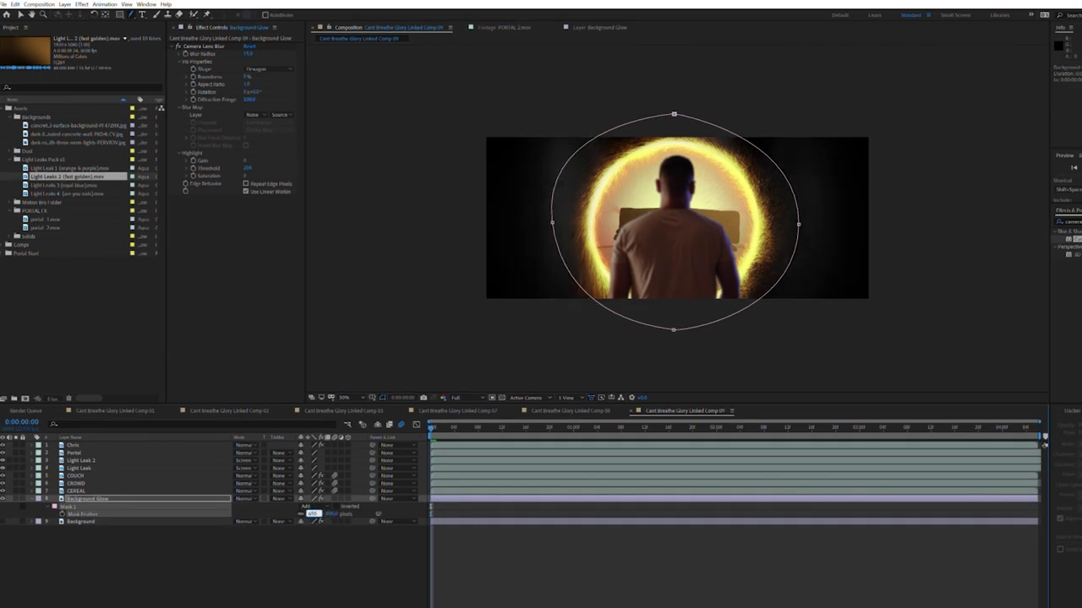
key(Return)
click(253, 534)
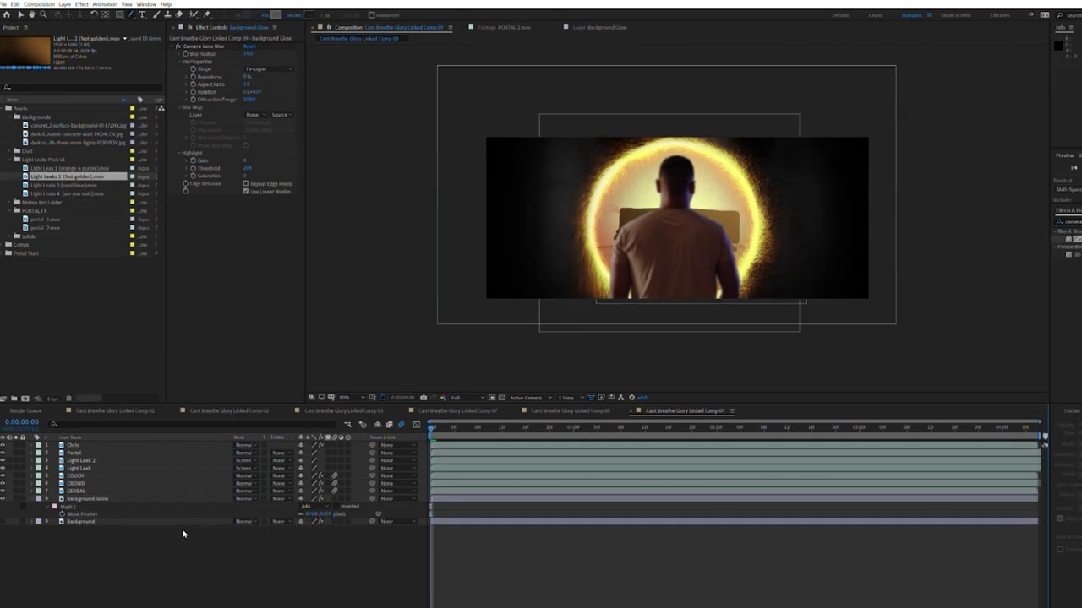
- Apply Lumetri Color to the Background Glow layer and warm its temperature
click(84, 499)
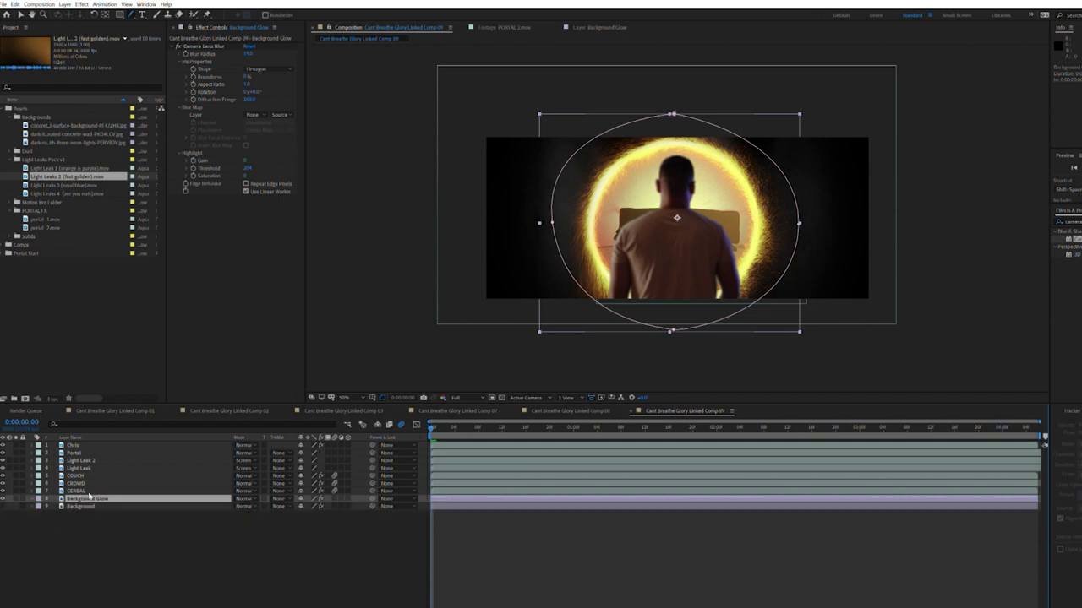
drag(1080, 222, 997, 226)
text(lumet)
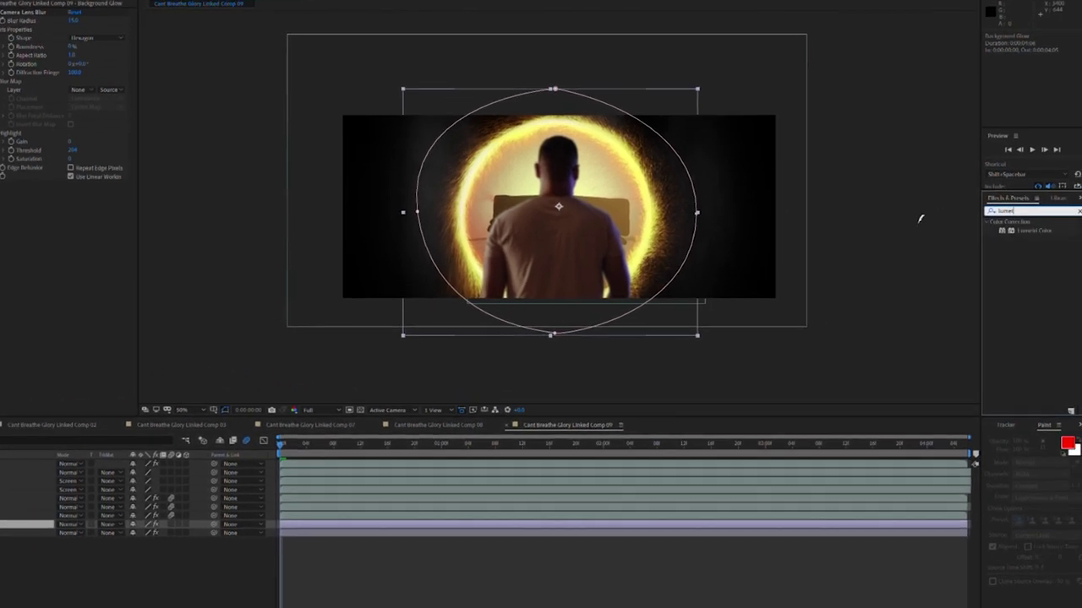
double_click(1036, 229)
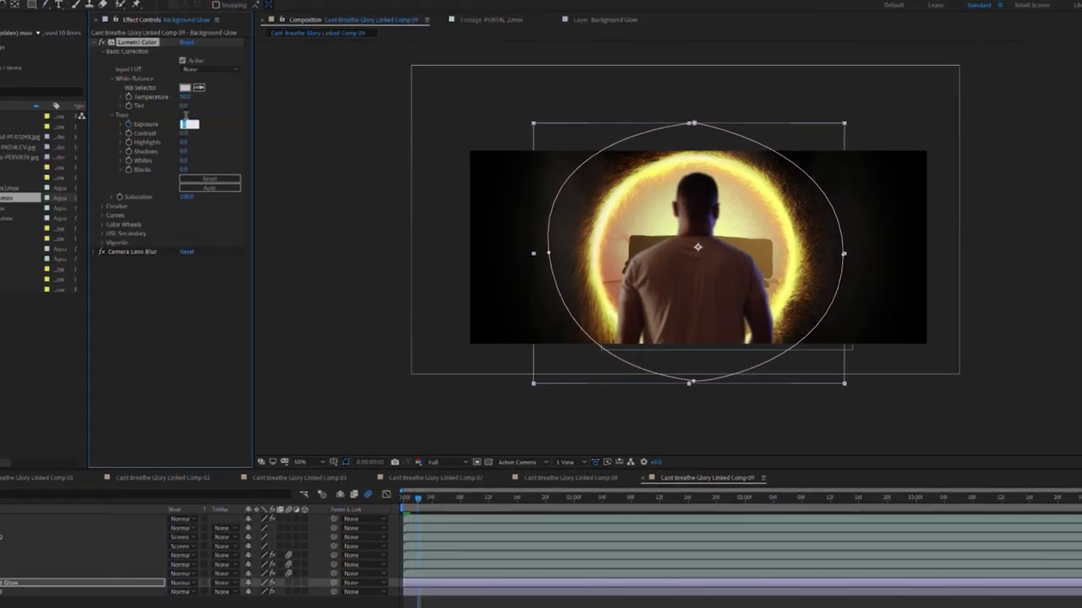
- Keyframe Background Glow's exposure to flicker between 0.3 and 0 every two frames up to about 0:00:01:10
text(.3)
key(Return)
click(185, 124)
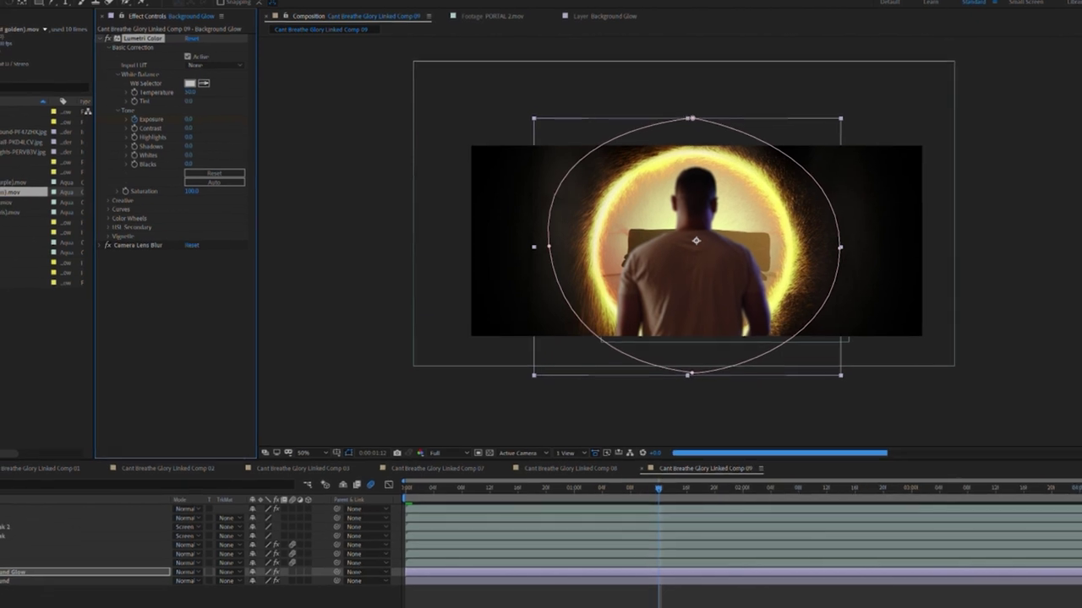
- Copy all of Background Glow's exposure keyframes and paste them repeatedly so the flicker runs to the end of the composition
key(u)
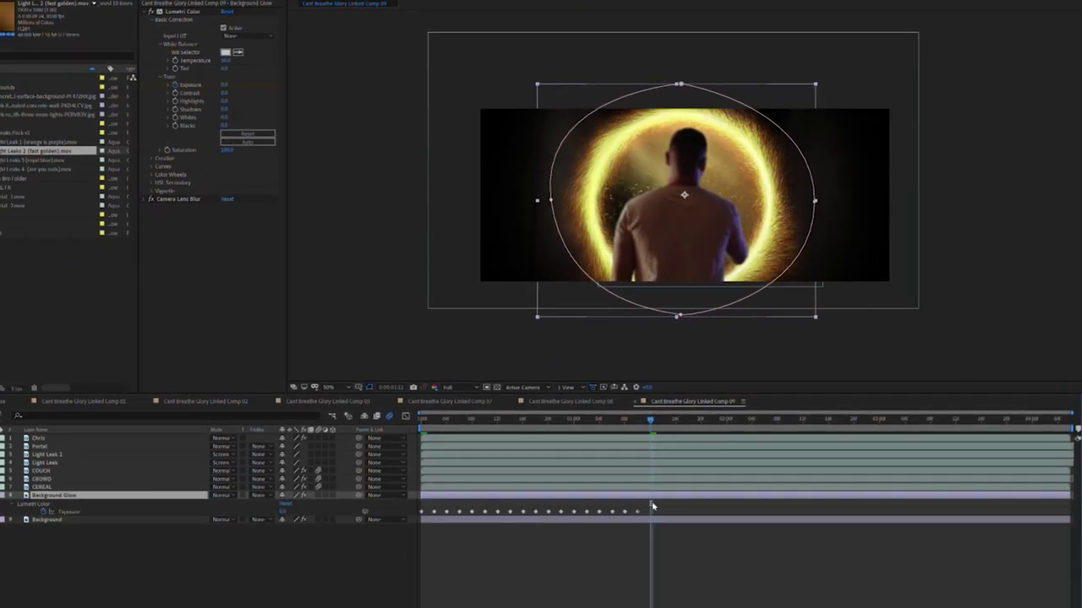
drag(640, 498, 416, 506)
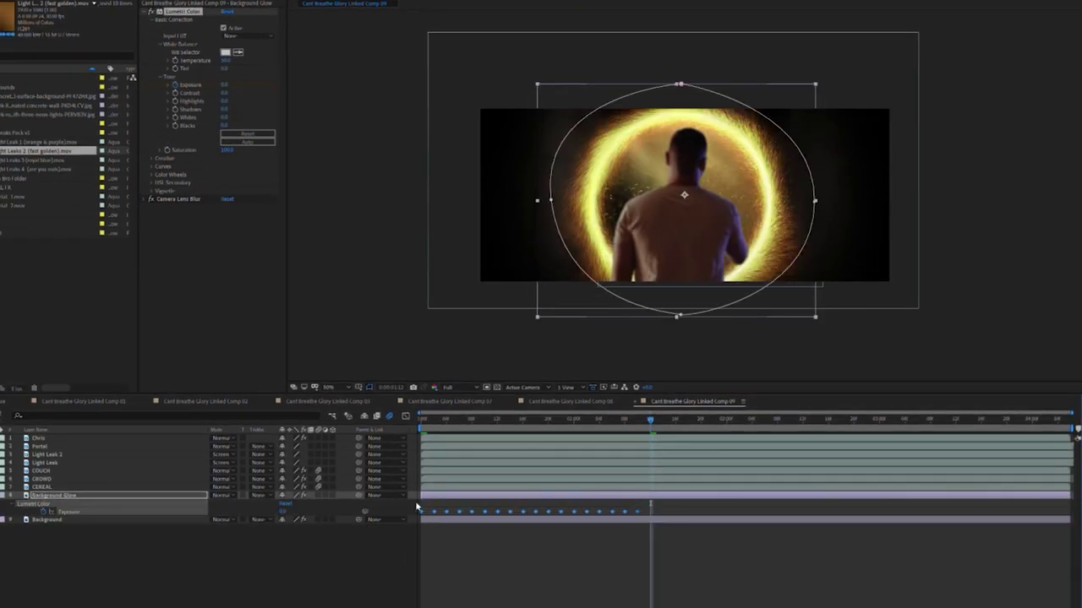
key(ctrl+c)
click(864, 418)
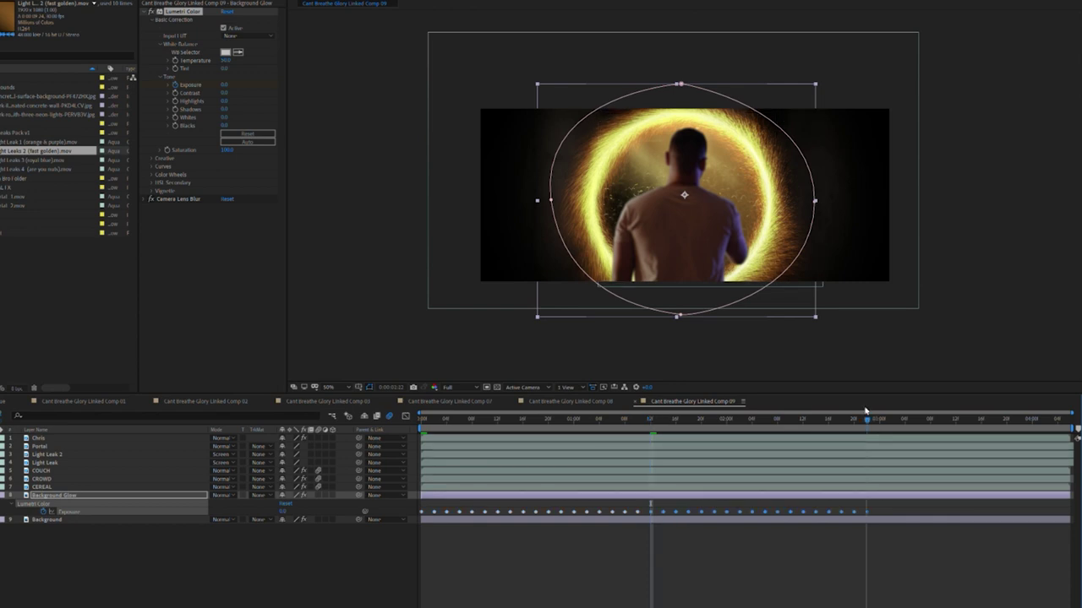
key(ctrl+v)
key(Page_Down)
key(Page_Down)
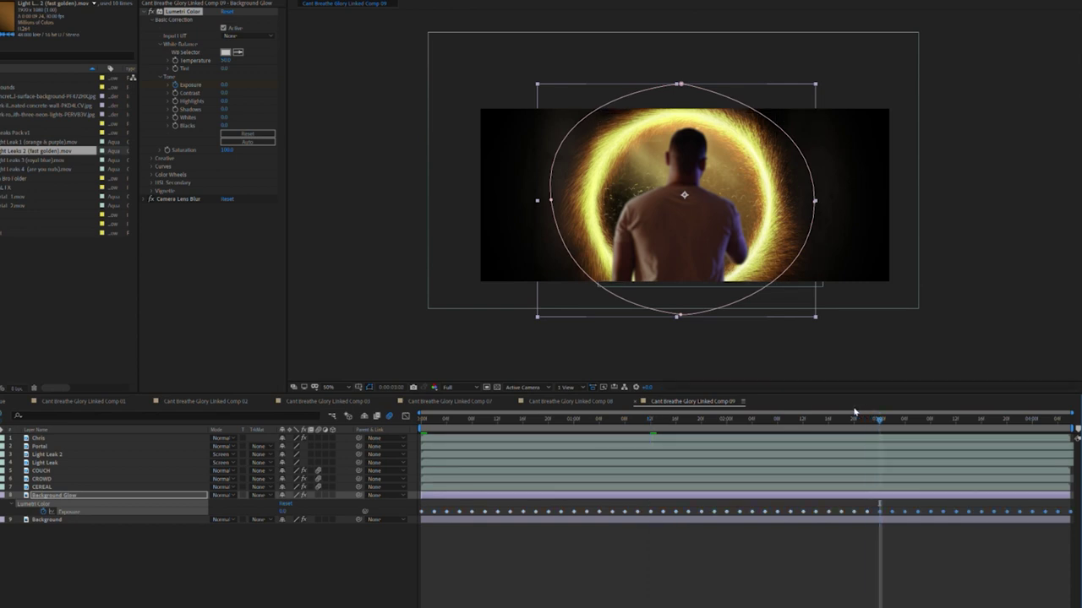
- Preview the flickering background glow from the start of the composition
key(Home)
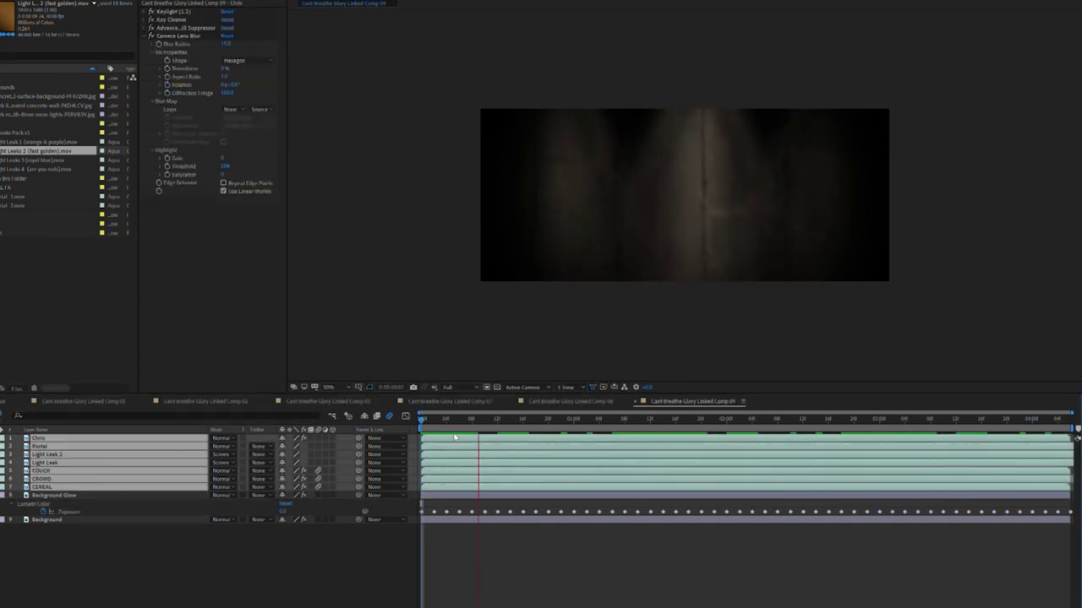
key(space)
drag(451, 416, 413, 416)
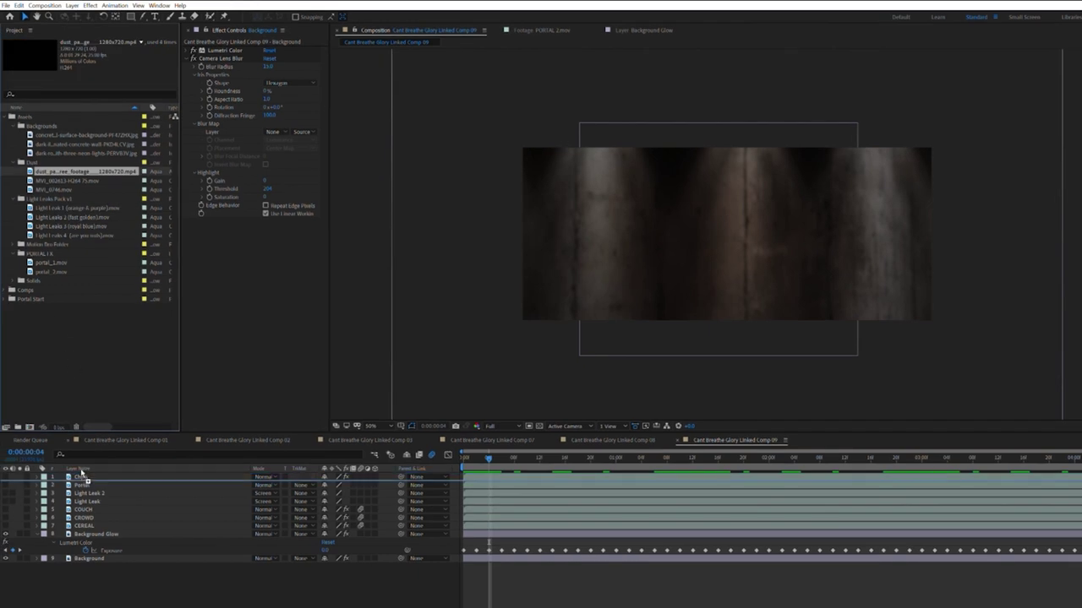
- Place the 1280x720 dust particles footage directly beneath the actor layer and rename it Dust
drag(81, 479, 82, 481)
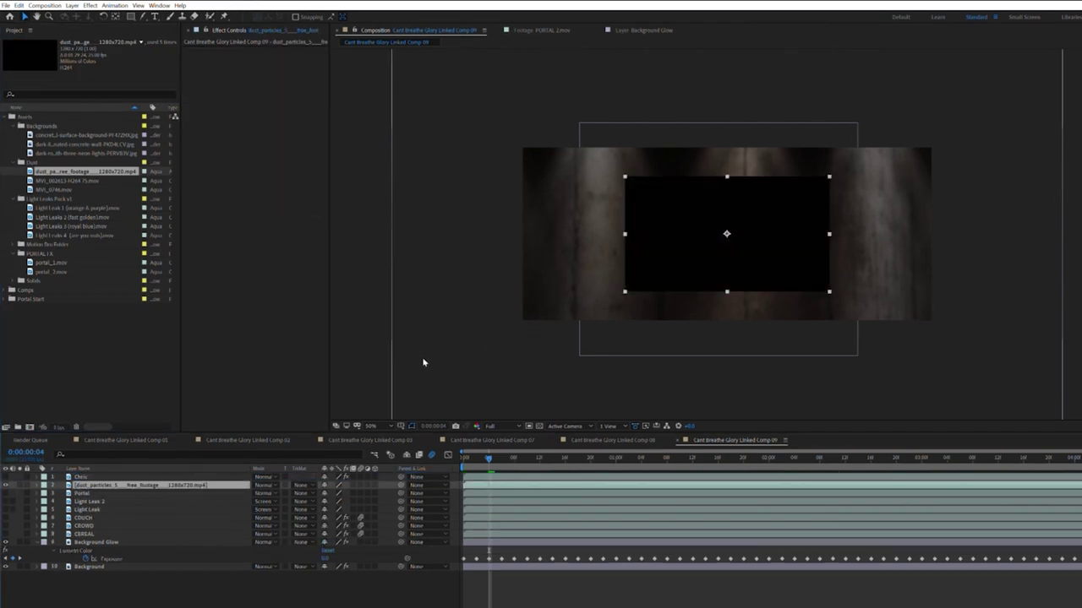
key(Return)
text(Dust)
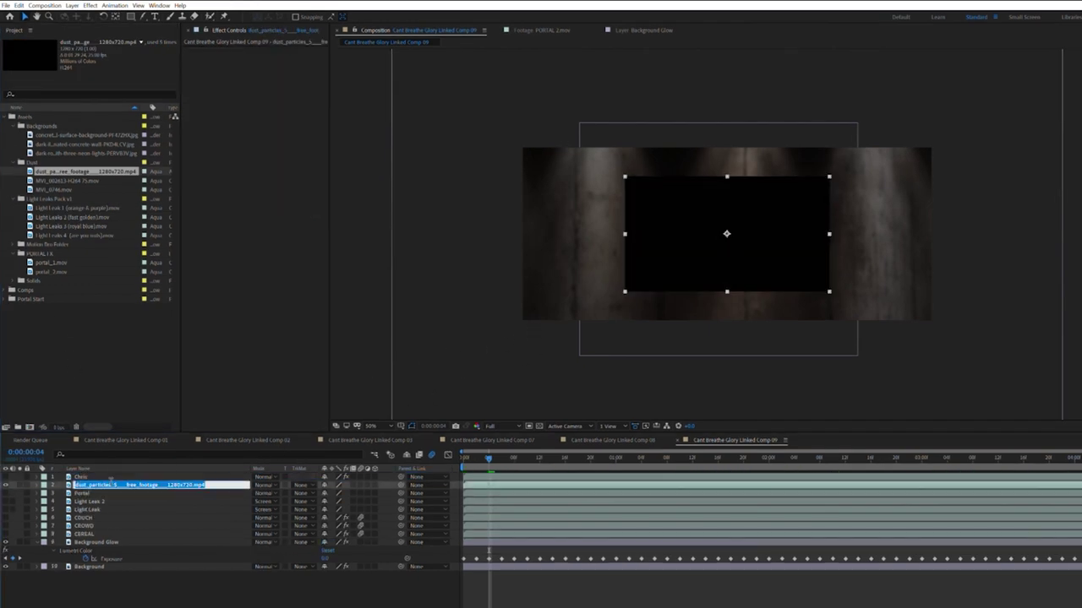
key(Return)
- Scale the Dust layer to about 206% so it covers the frame, and set its blending mode to Screen
key(s)
drag(336, 492, 385, 486)
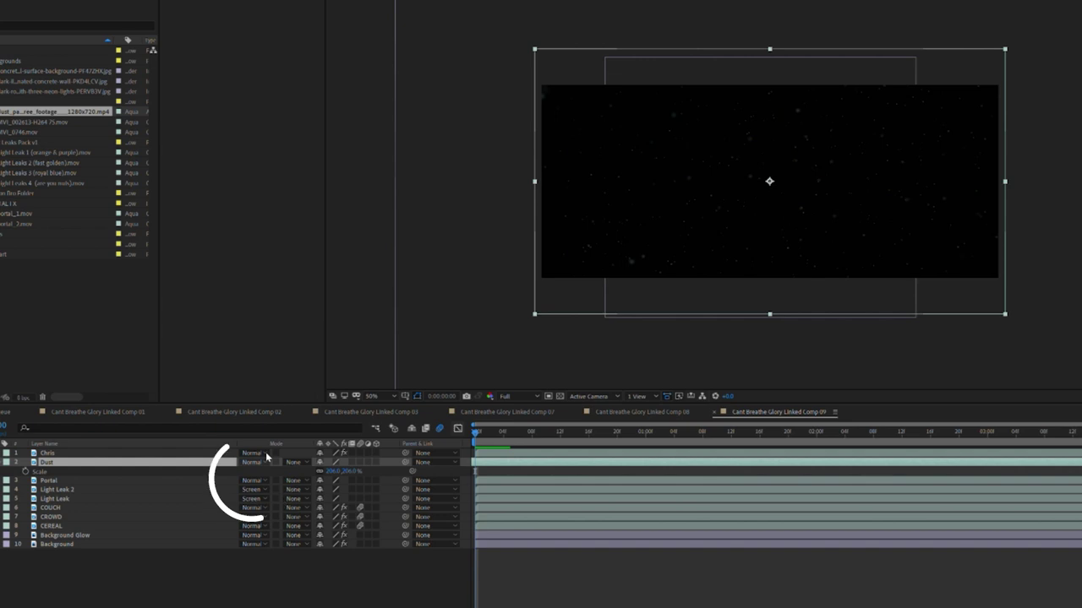
click(267, 455)
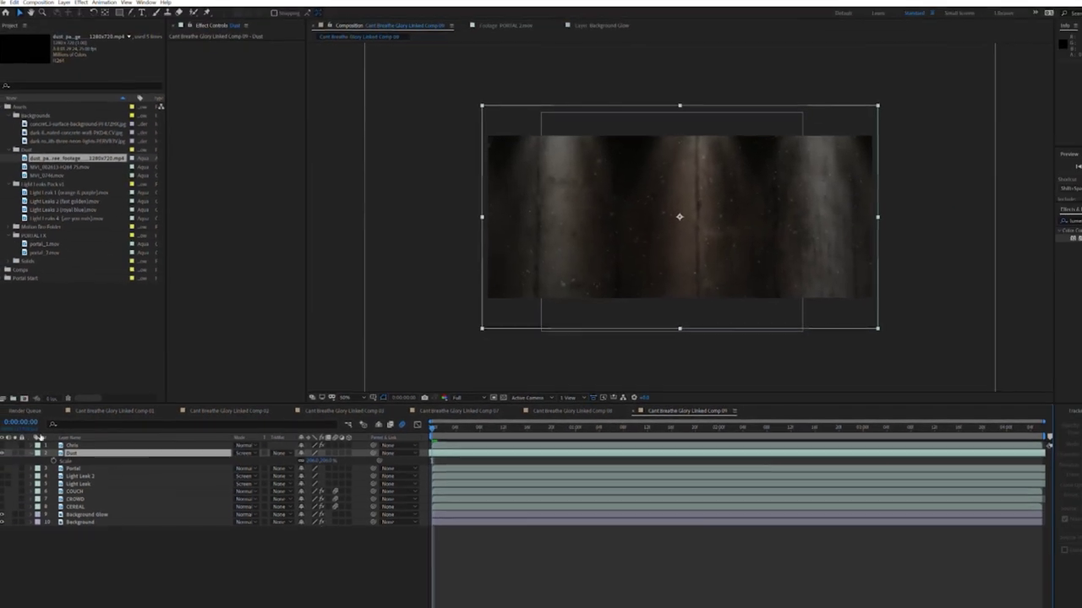
- Make the hidden actor, Portal, light leak, COUCH, CROWD and CEREAL layers visible again
click(70, 448)
shift+click(67, 472)
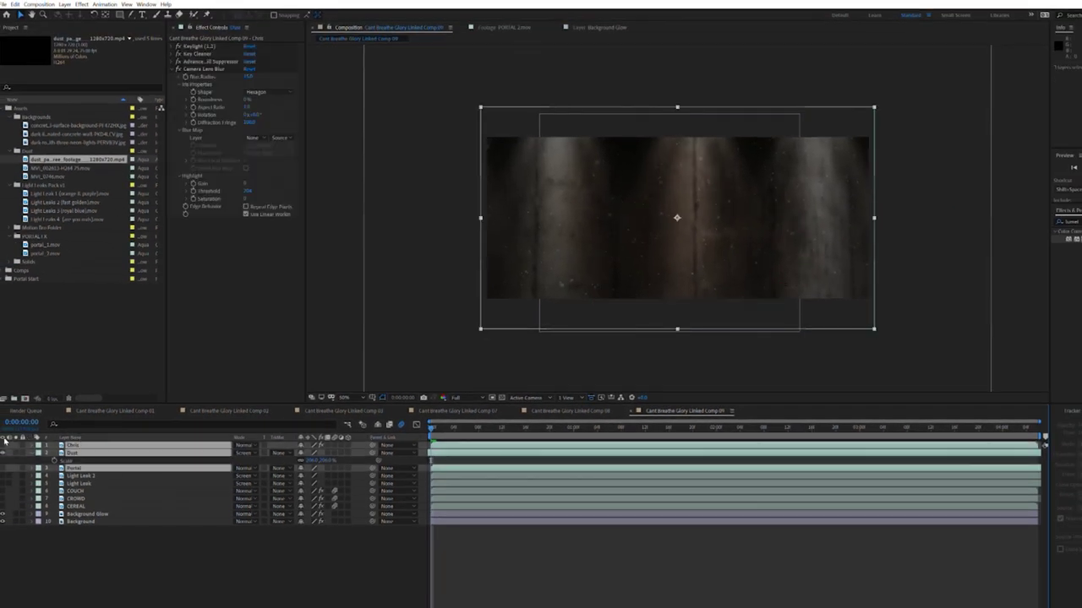
drag(4, 441, 4, 507)
click(203, 514)
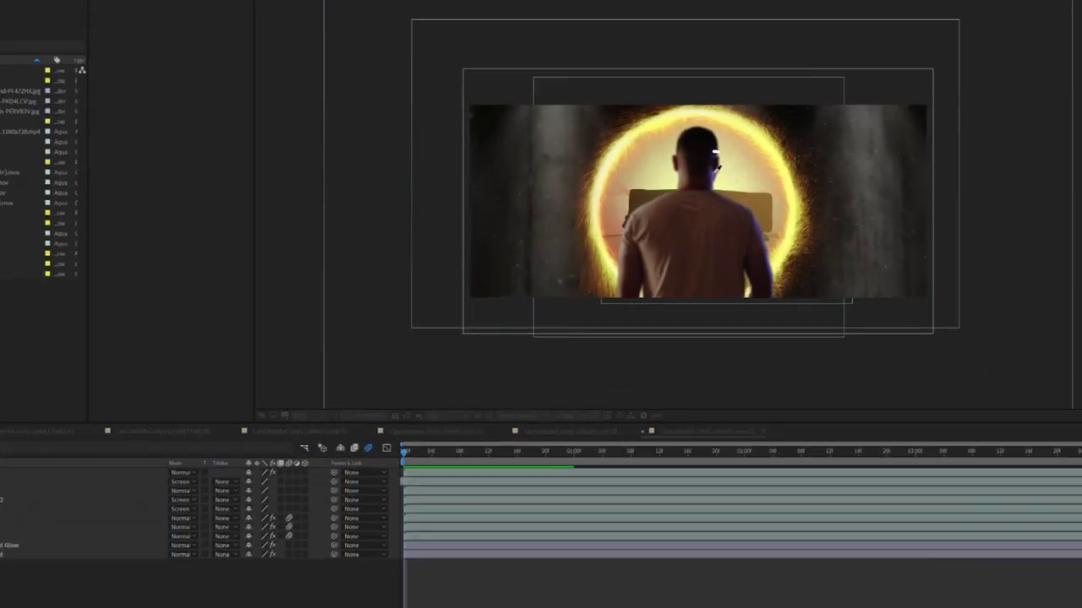
- Create a purple solid with its color sampled from the rim light on the actor's face, and rename it Purple Light
click(714, 167)
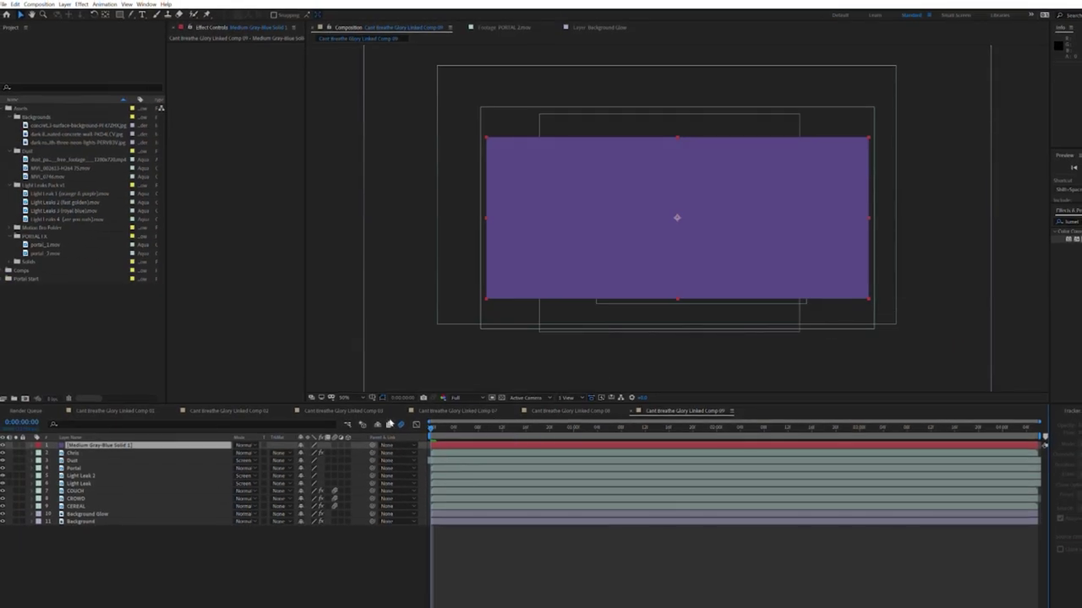
key(Return)
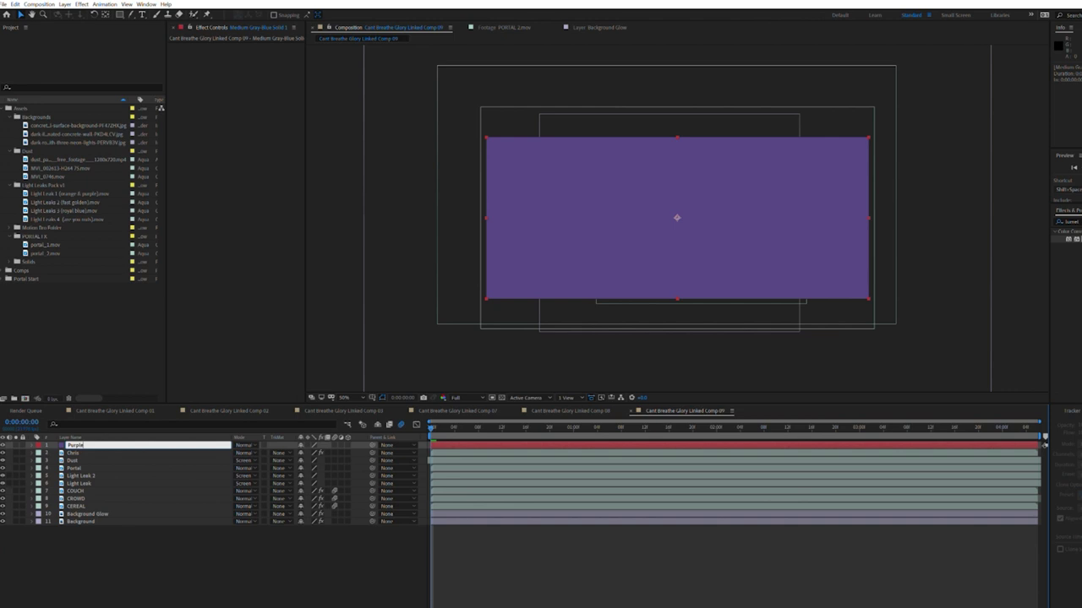
text(Purple Light)
key(Return)
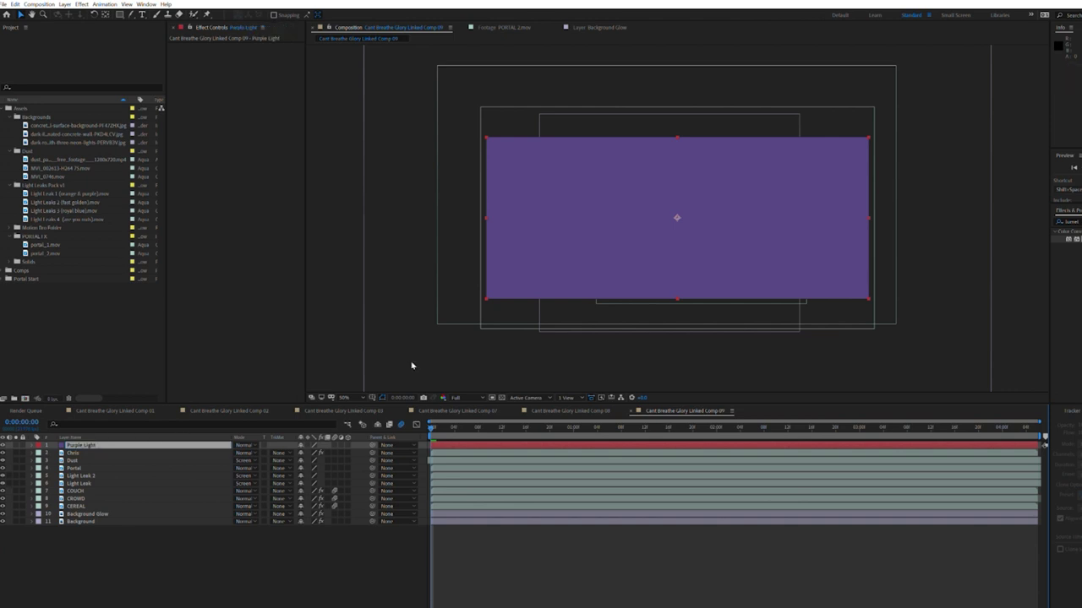
- Draw a closed mask with a curved inner edge around the right side of the Purple Light solid
key(g)
click(772, 122)
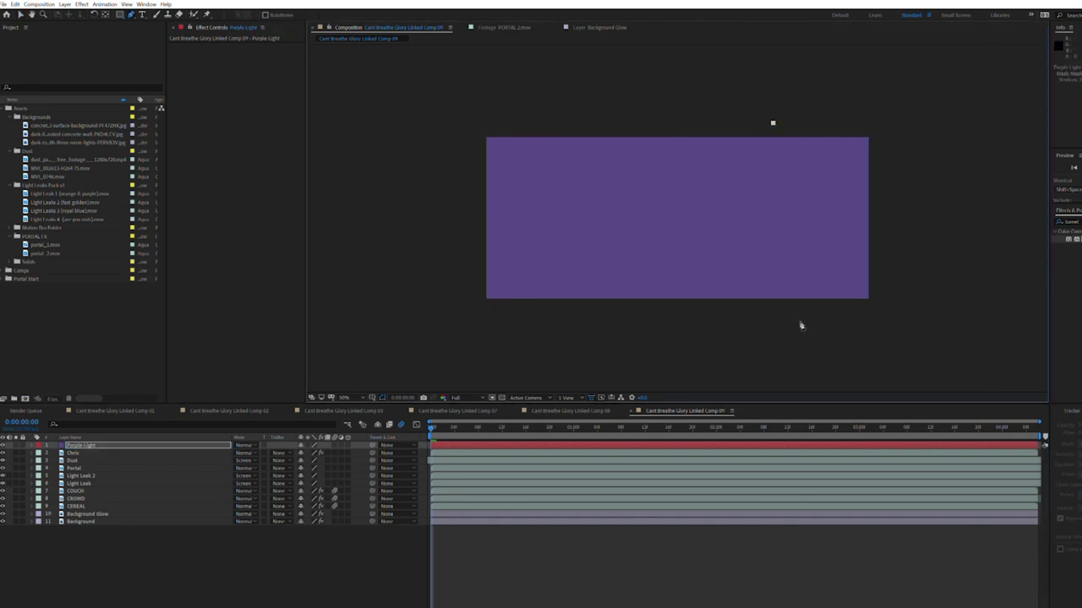
drag(800, 328, 821, 366)
click(973, 322)
click(973, 142)
click(903, 90)
click(819, 106)
click(773, 123)
- Move the whole Purple Light mask outward so it covers only a narrow strip at the frame's right edge
key(v)
double_click(776, 123)
drag(777, 122, 843, 103)
key(Return)
- Set the Purple Light mask feather to 1000 pixels and shift the mask slightly toward the portal
key(f)
click(313, 461)
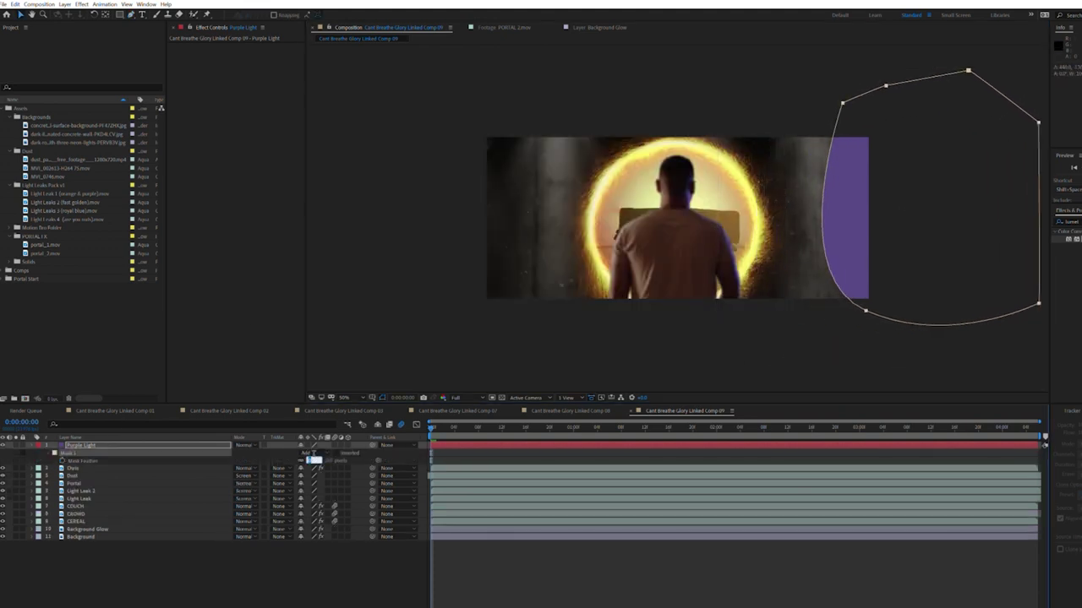
text(1000)
key(Return)
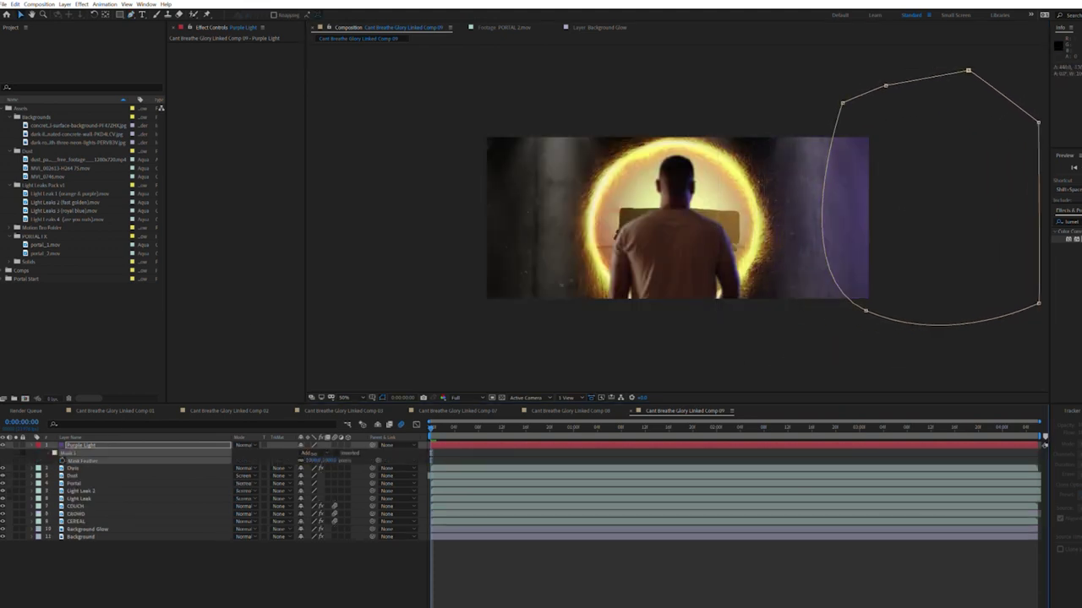
double_click(842, 103)
drag(842, 104, 819, 107)
click(3, 445)
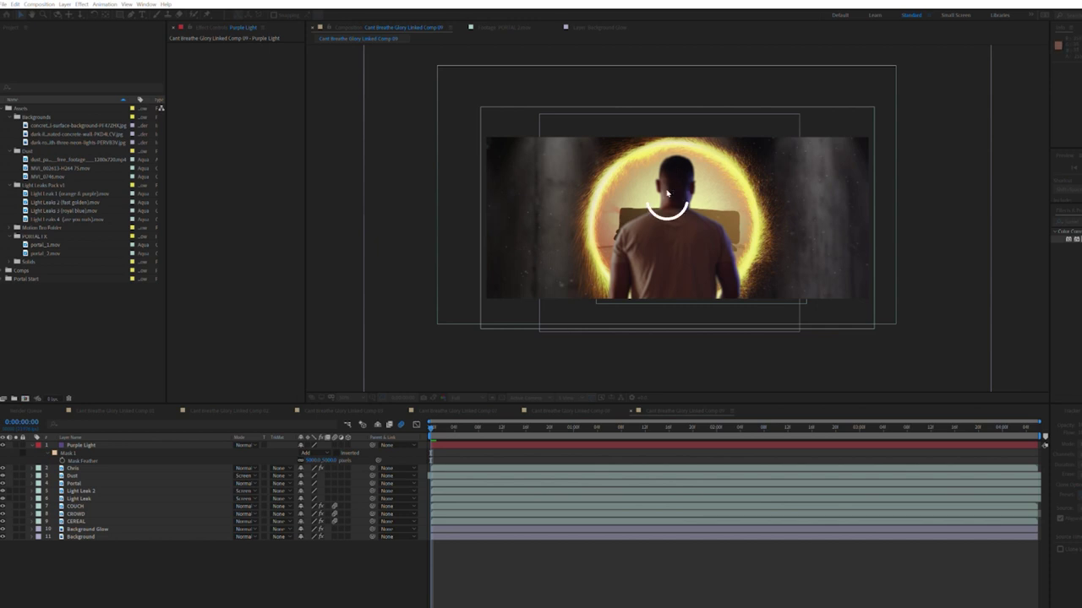
- Create an orange-brown solid named Warm Light with a closed curved mask over the frame's left side, feathered 1000 pixels
key(ctrl+y)
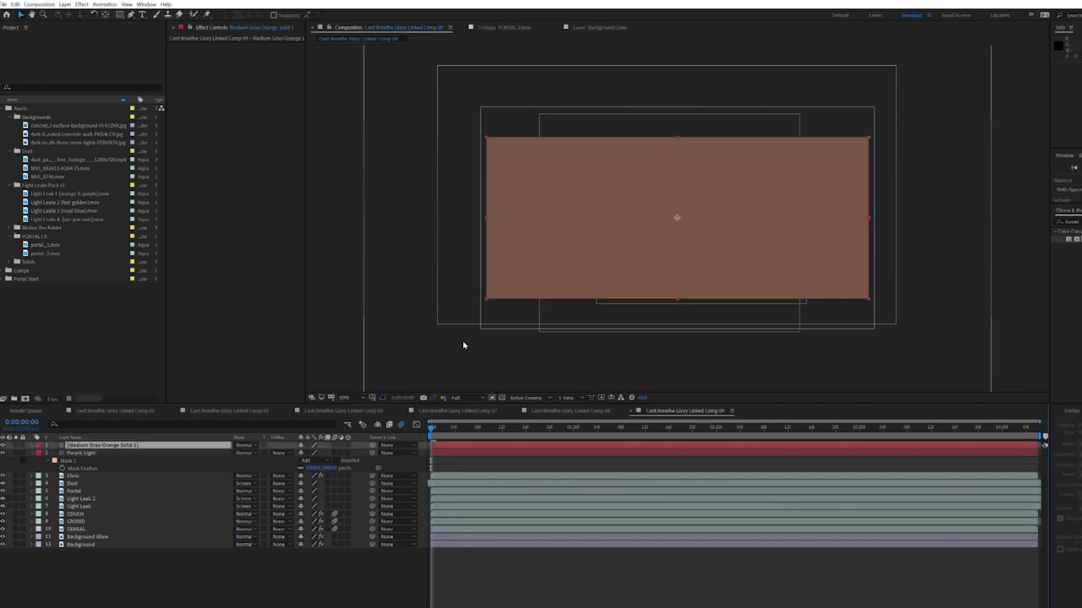
click(535, 112)
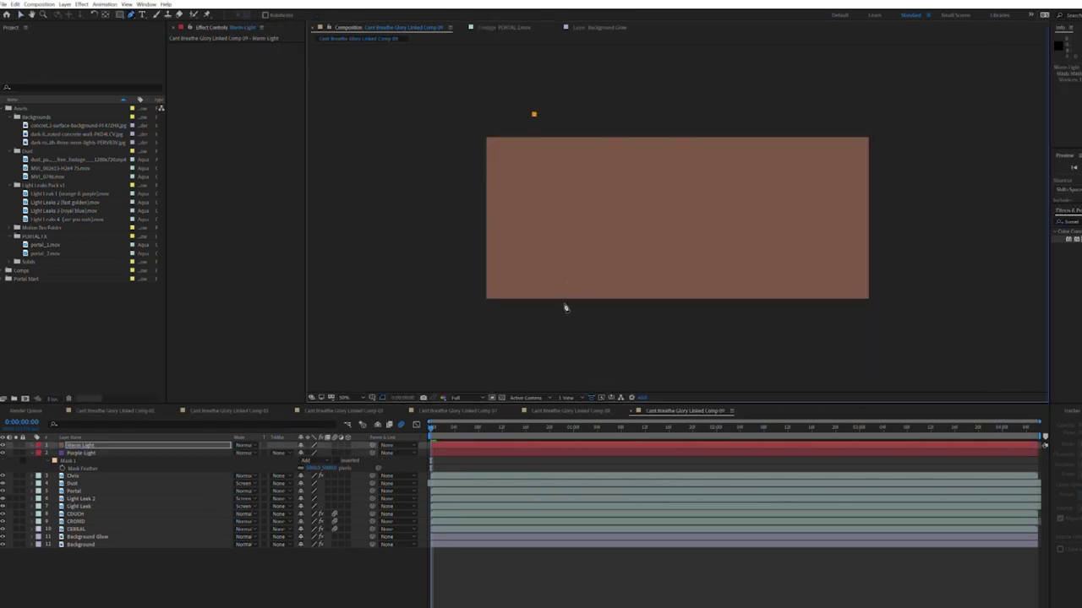
click(433, 86)
click(533, 114)
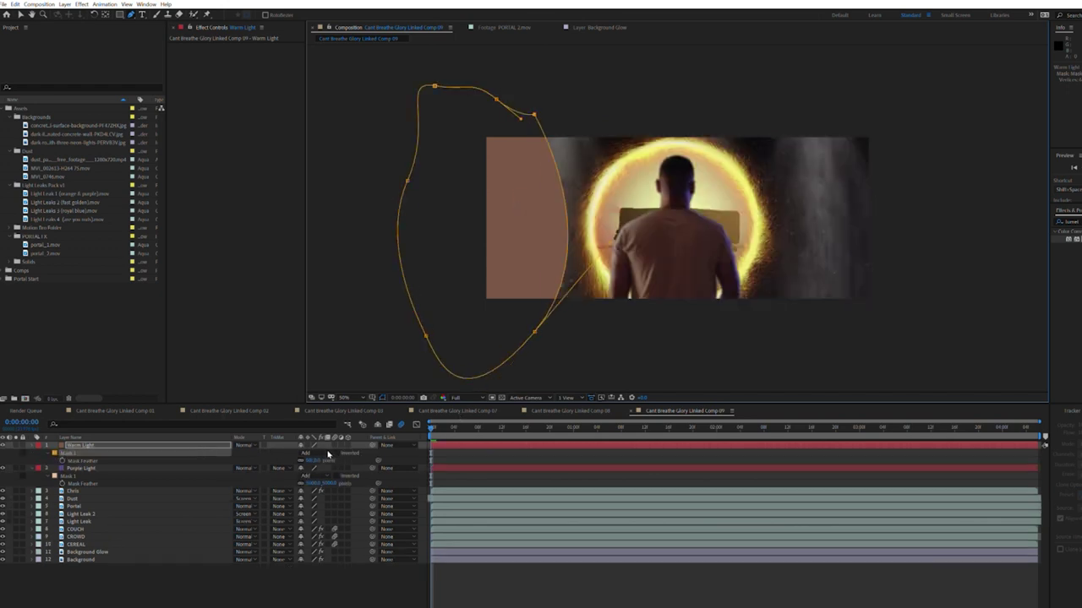
click(218, 590)
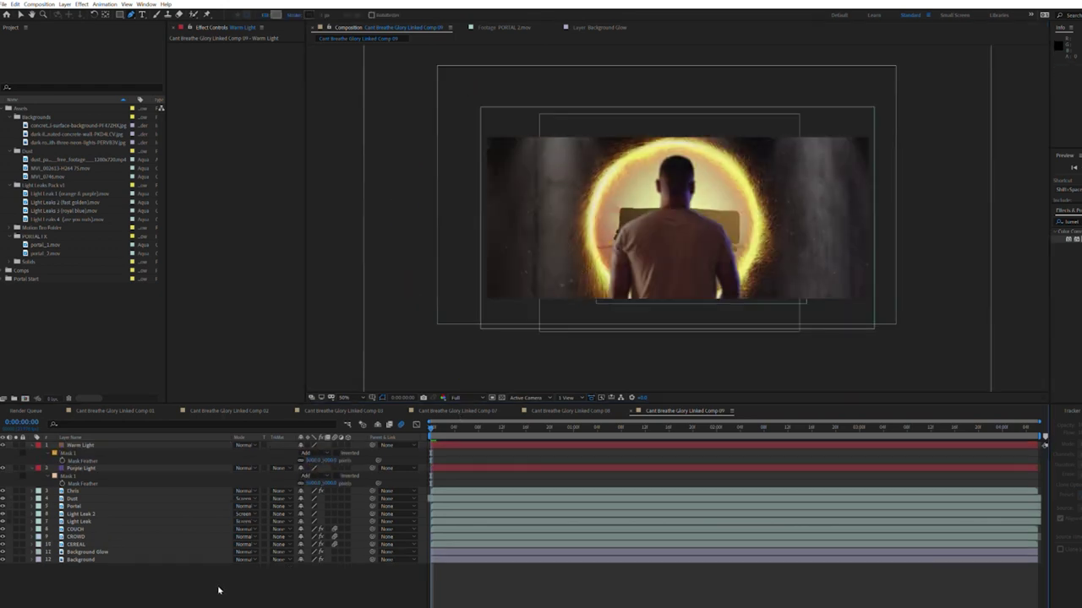